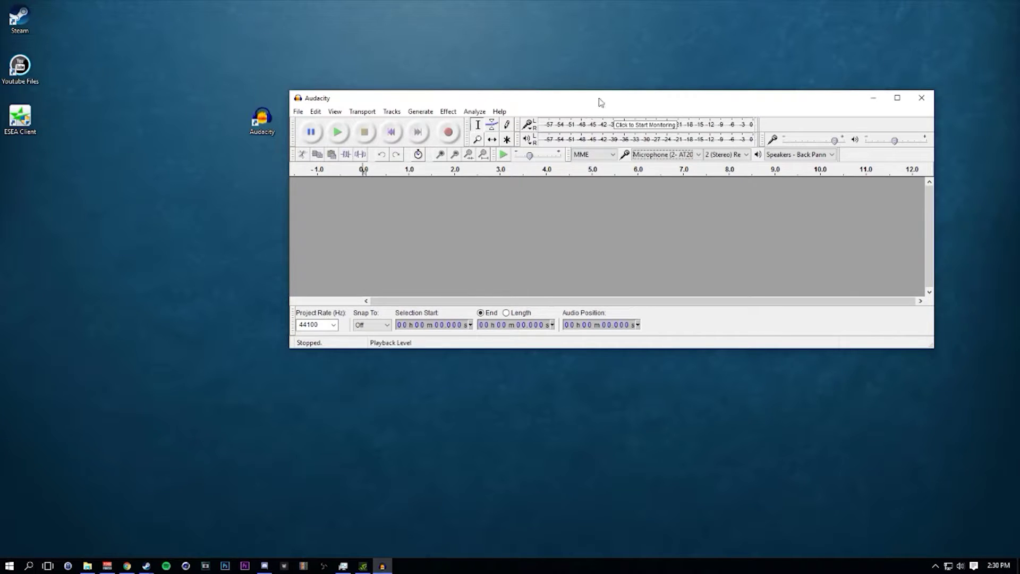
# - Bring the Chrome window showing the Audacity website at audacityteam.org to the front
pyautogui.click(127, 566)
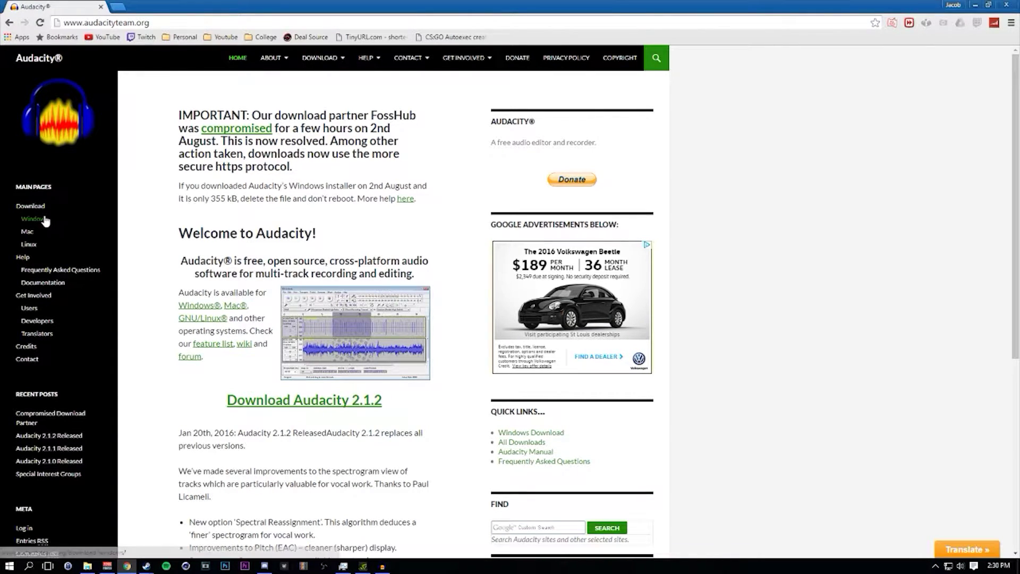
# - Minimize Chrome so the empty Audacity project window is visible again
pyautogui.click(976, 5)
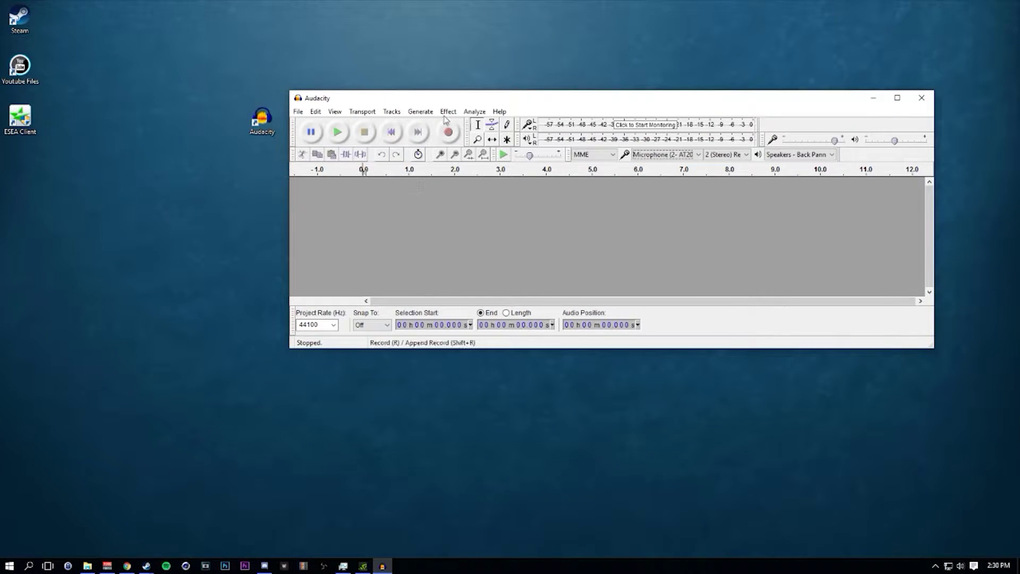
# - Keep the microphone as recording input and lower the recording volume from 0.85 to 0.82
pyautogui.moveTo(578, 100); pyautogui.dragTo(581, 98)
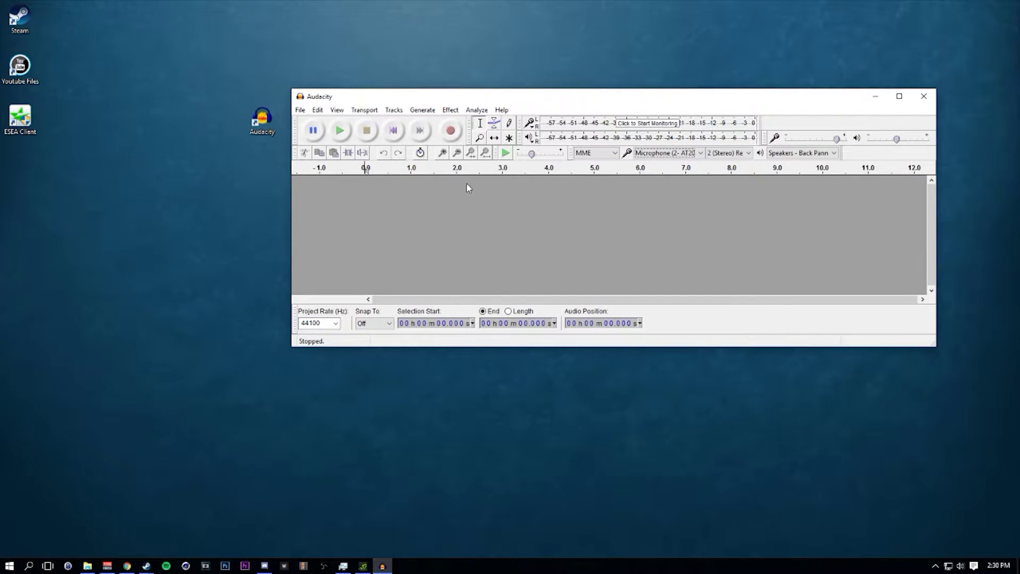
pyautogui.click(674, 153)
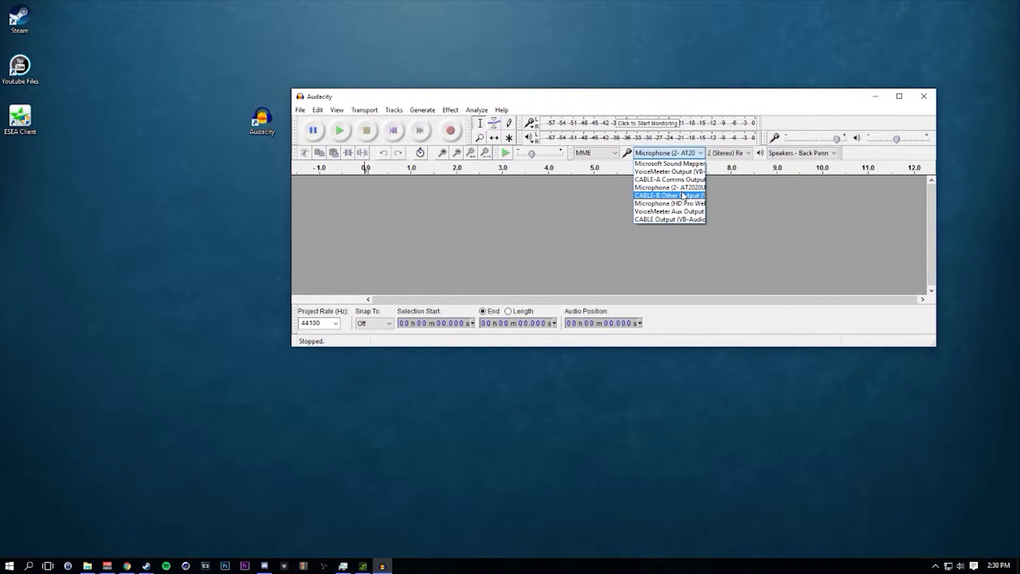
pyautogui.click(684, 191)
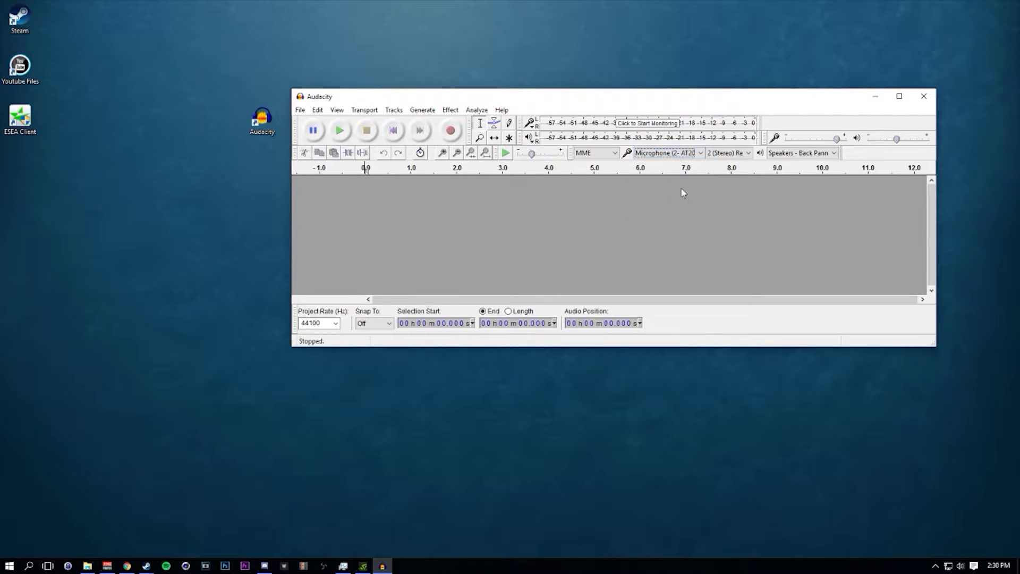
pyautogui.moveTo(837, 140); pyautogui.dragTo(835, 140)
pyautogui.moveTo(900, 142)
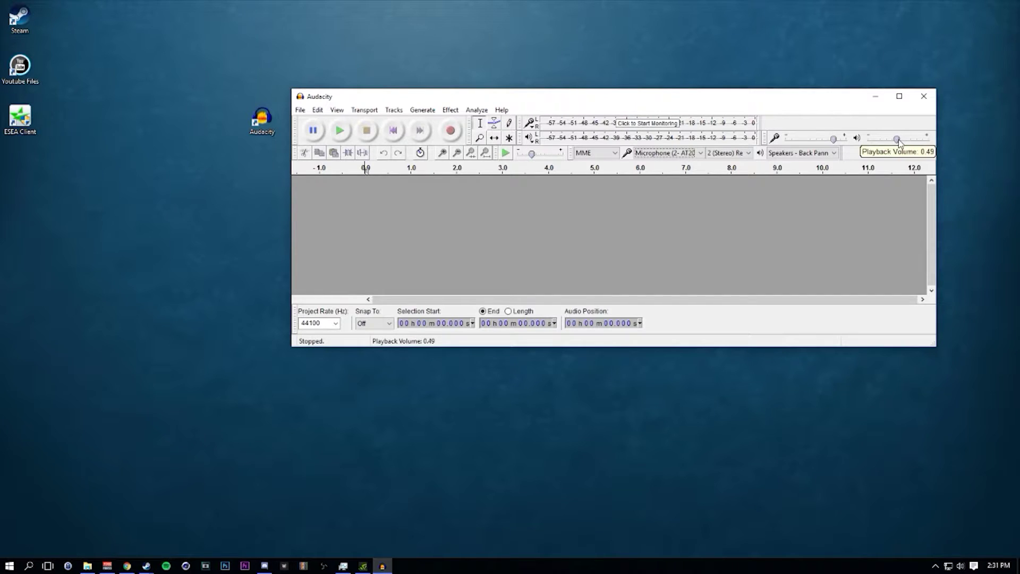
# - Record about 11 seconds of speech into a new stereo track and enlarge the window
pyautogui.click(450, 131)
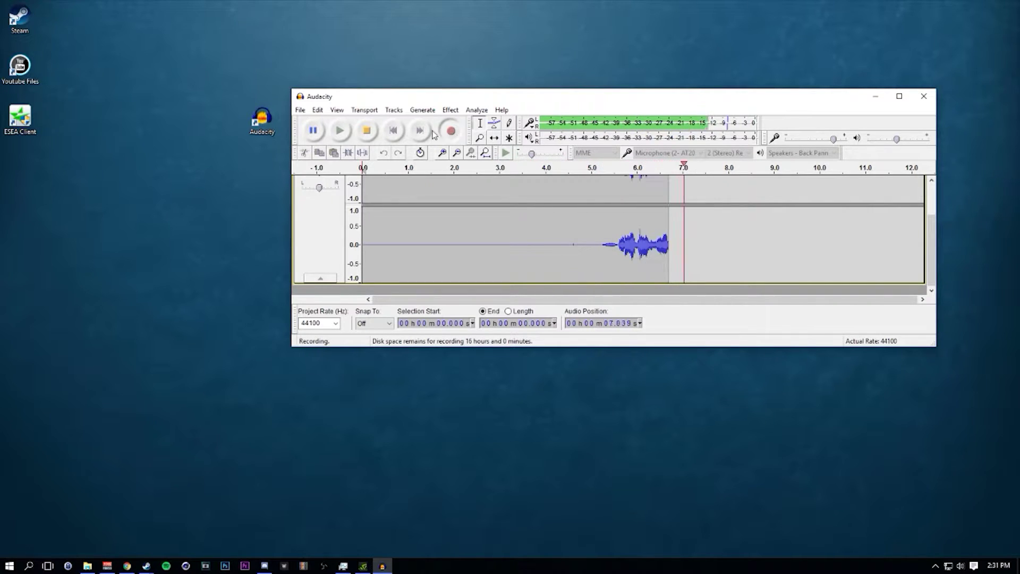
pyautogui.click(374, 135)
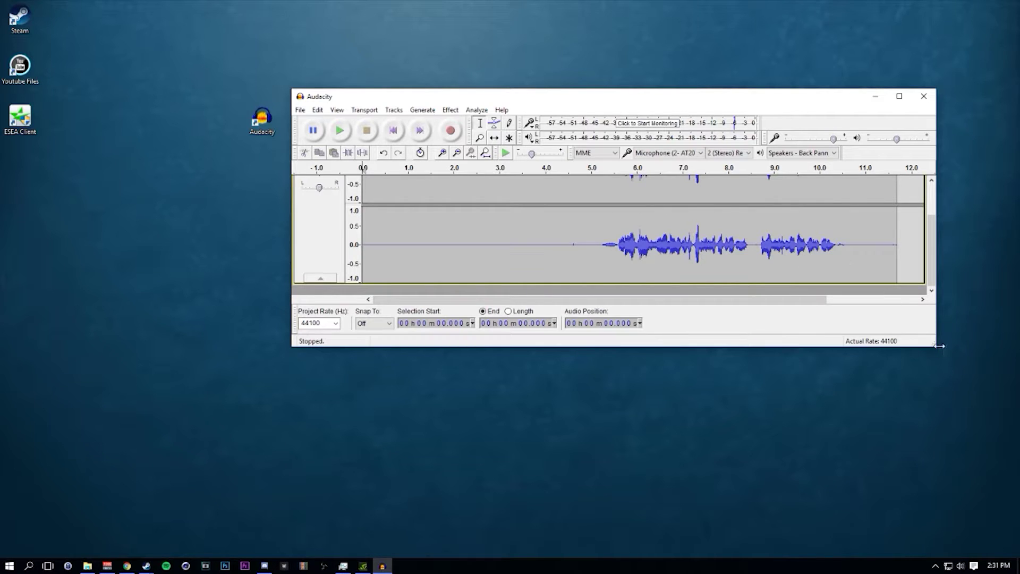
pyautogui.moveTo(937, 348); pyautogui.dragTo(923, 533)
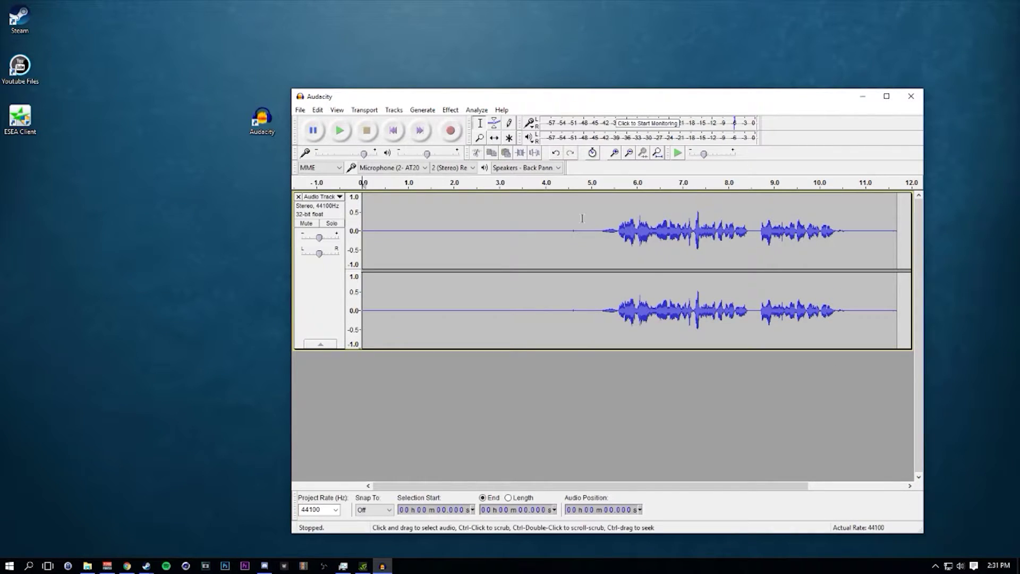
# - Select the near-silent opening of the track, roughly the first 4 seconds before the speech
pyautogui.moveTo(574, 234); pyautogui.dragTo(341, 230)
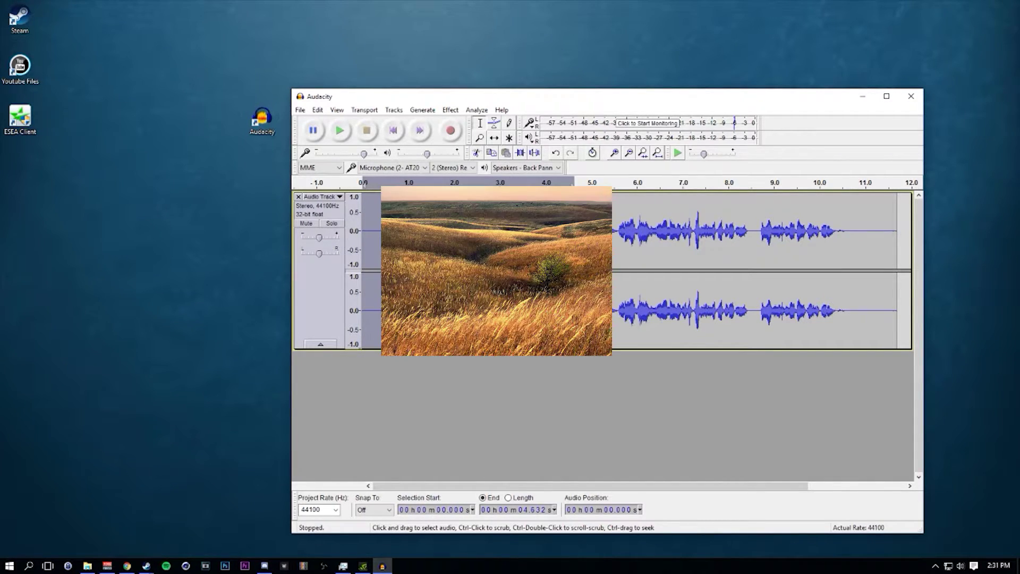
pyautogui.click(588, 223)
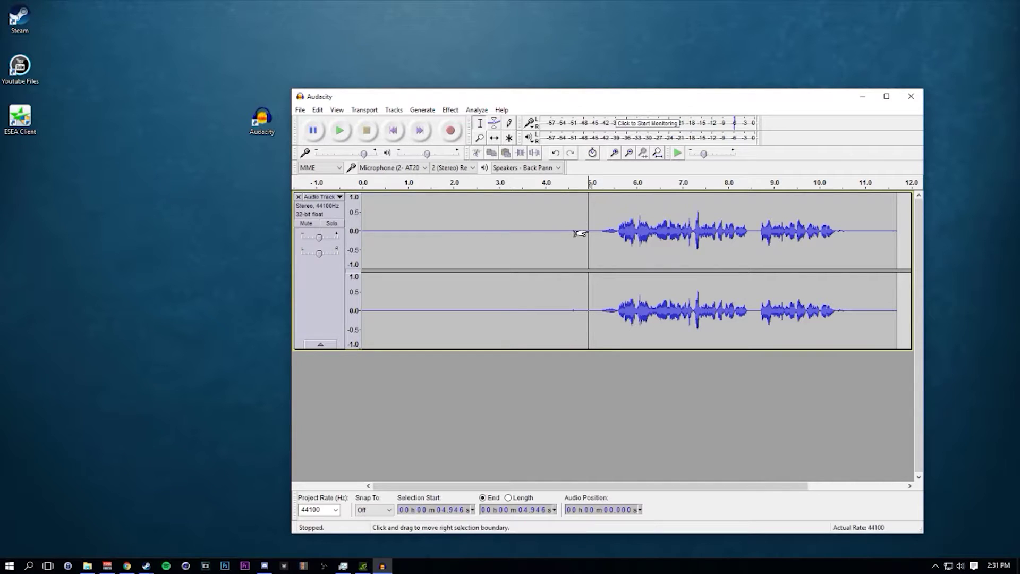
pyautogui.moveTo(584, 230); pyautogui.dragTo(98, 228)
pyautogui.click(537, 298)
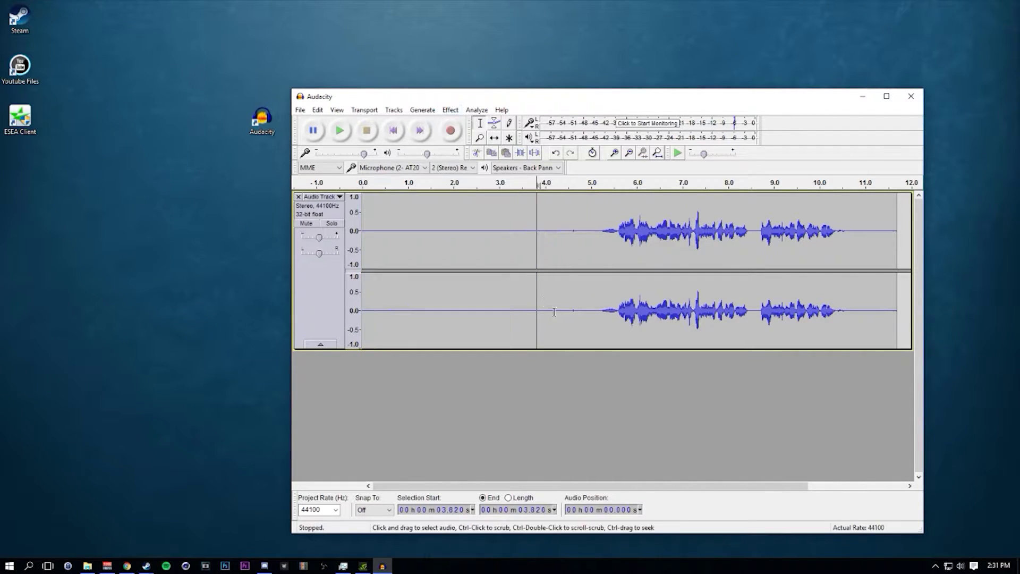
pyautogui.moveTo(545, 223); pyautogui.dragTo(363, 229)
pyautogui.click(451, 109)
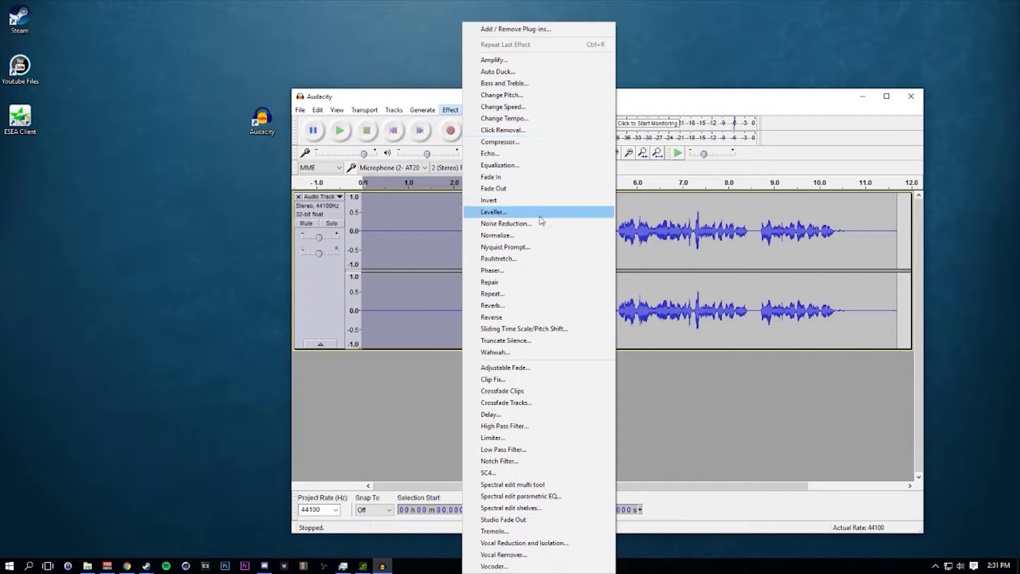
# - Capture a noise profile from the silent opening, then apply Noise Reduction to the whole recording
pyautogui.click(542, 224)
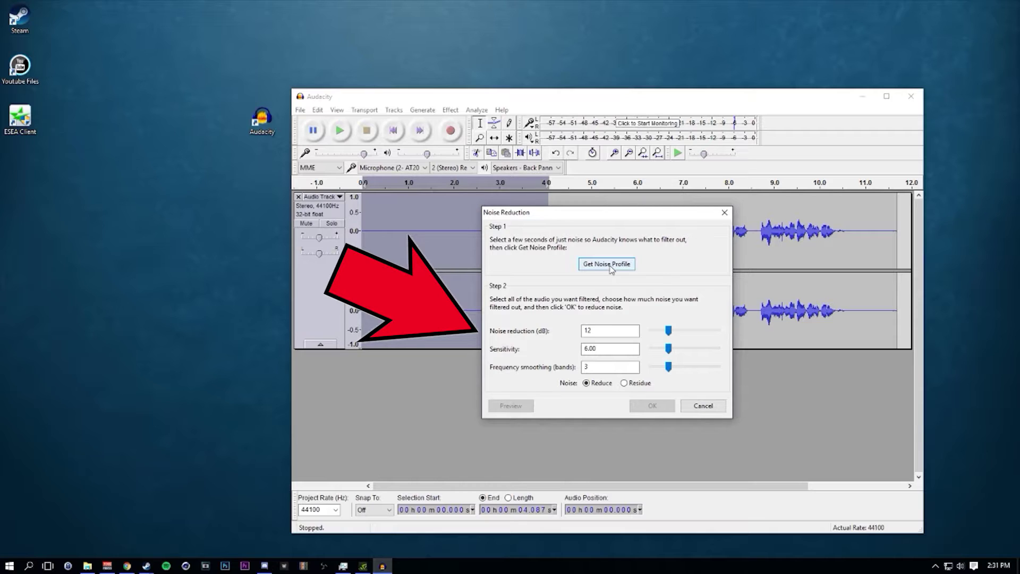
pyautogui.click(611, 267)
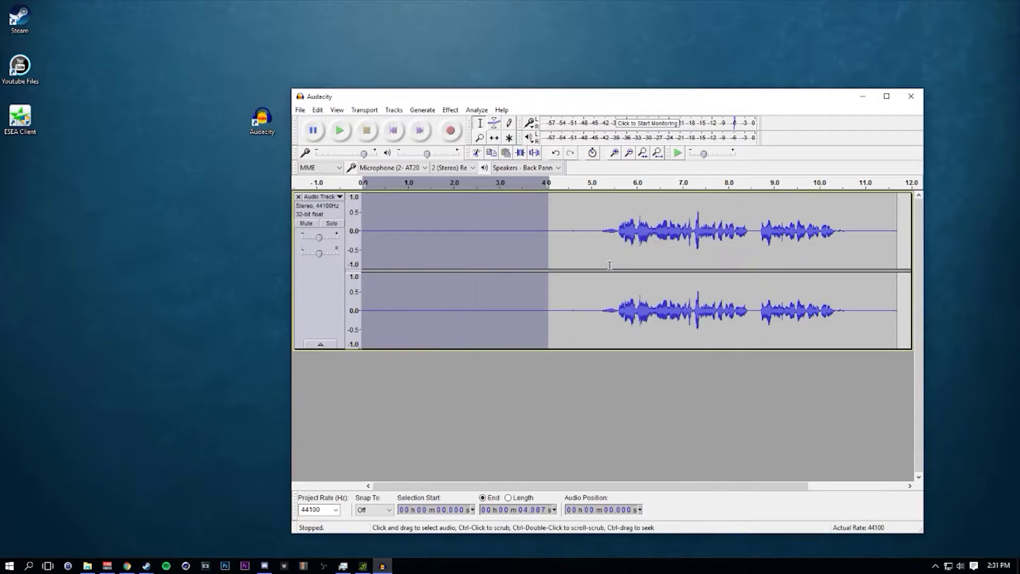
pyautogui.hotkey('ctrl', 'a')
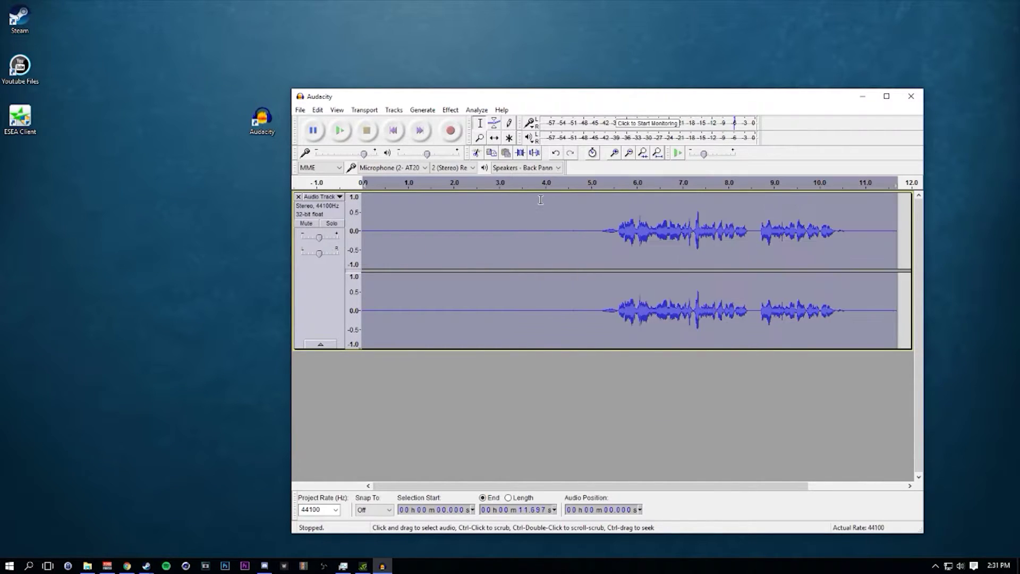
pyautogui.click(450, 110)
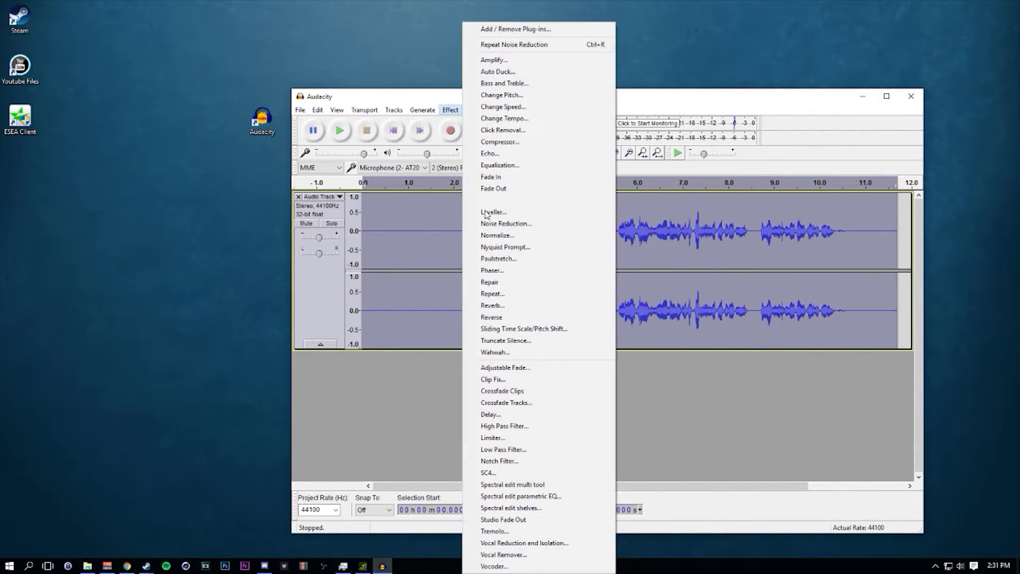
pyautogui.click(506, 224)
pyautogui.click(656, 406)
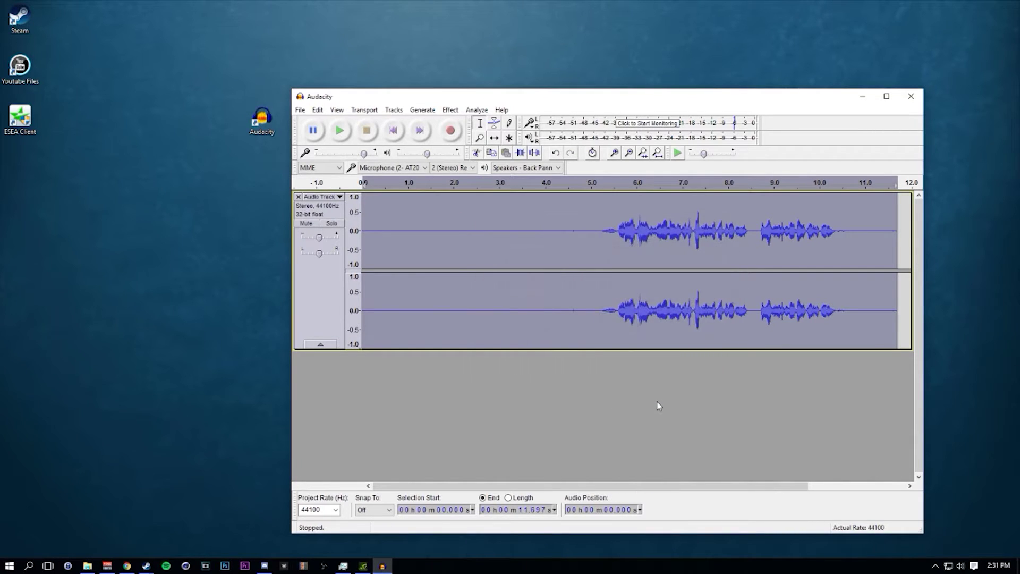
pyautogui.click(374, 231)
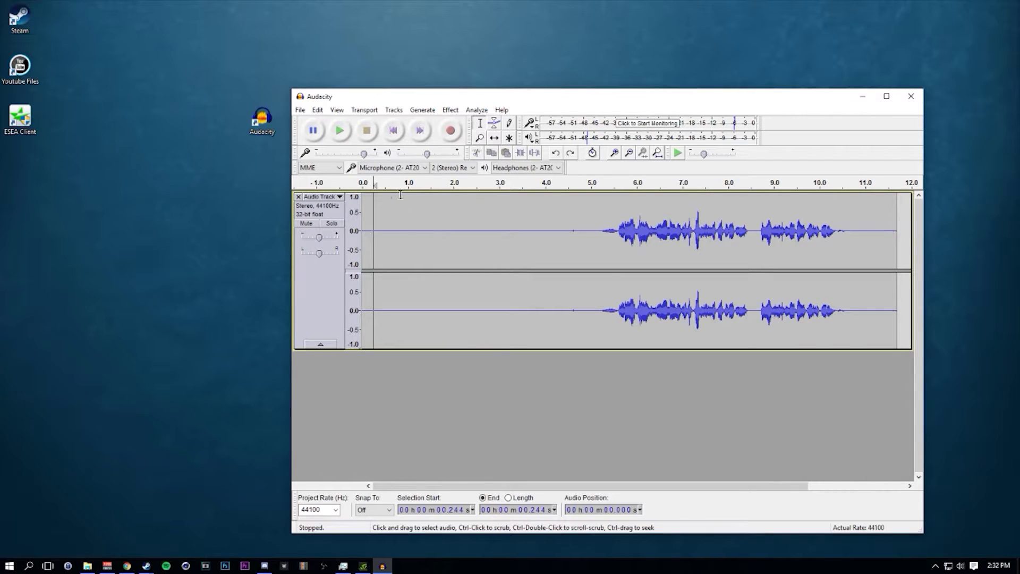
pyautogui.click(339, 130)
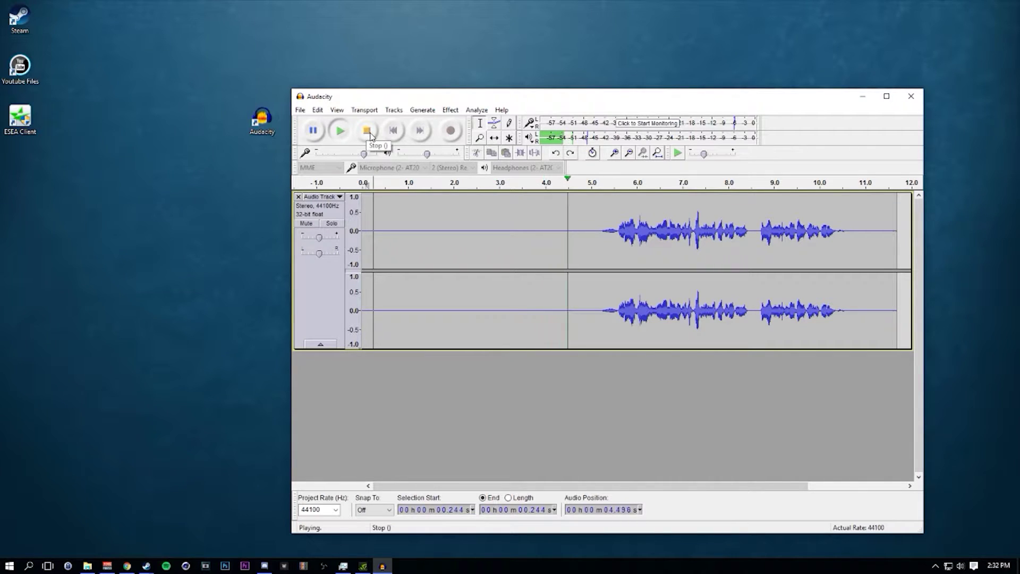
pyautogui.click(366, 131)
pyautogui.click(318, 109)
pyautogui.press('Escape')
pyautogui.hotkey('ctrl', 'a')
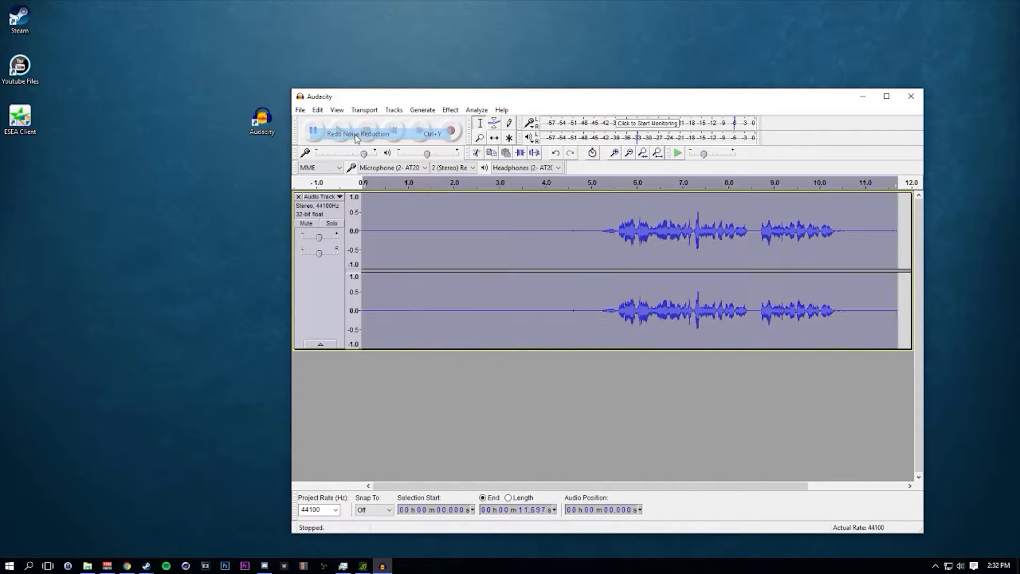
pyautogui.click(392, 203)
pyautogui.click(340, 130)
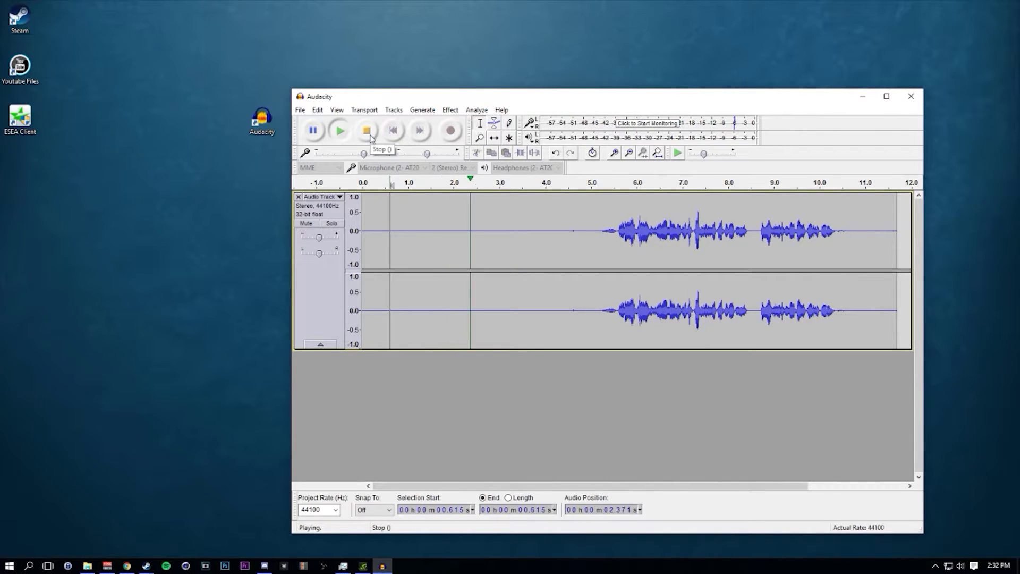
pyautogui.click(370, 136)
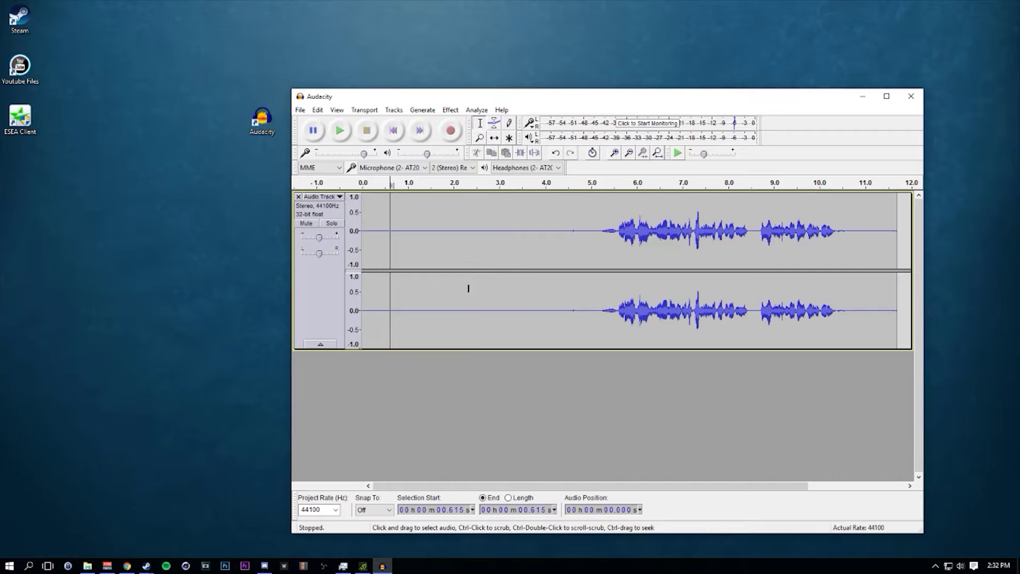
# - Record a roughly 2-second loud burst into a second track starting near 11.1 s, then select all audio
pyautogui.moveTo(615, 486); pyautogui.dragTo(713, 486)
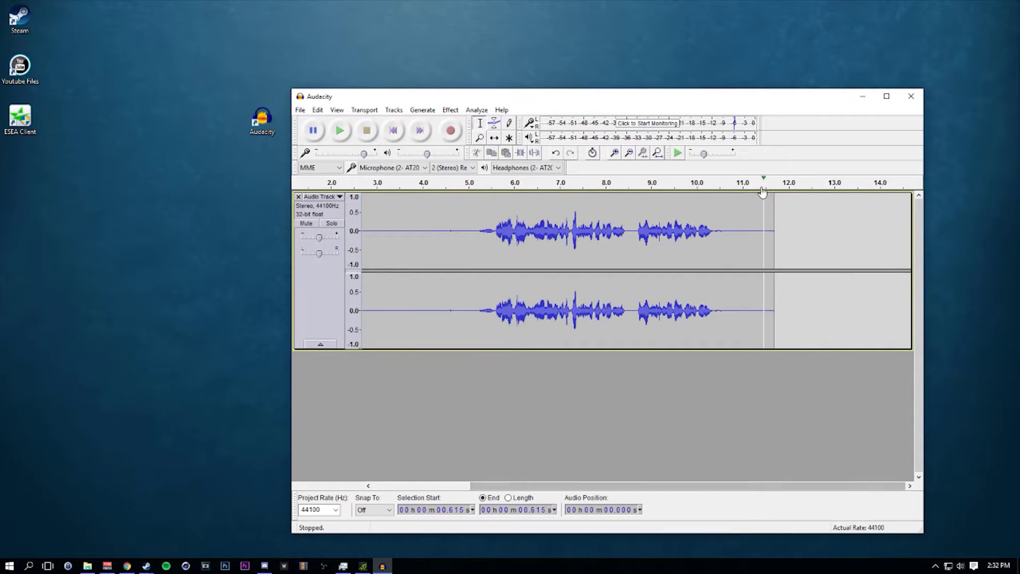
pyautogui.click(746, 217)
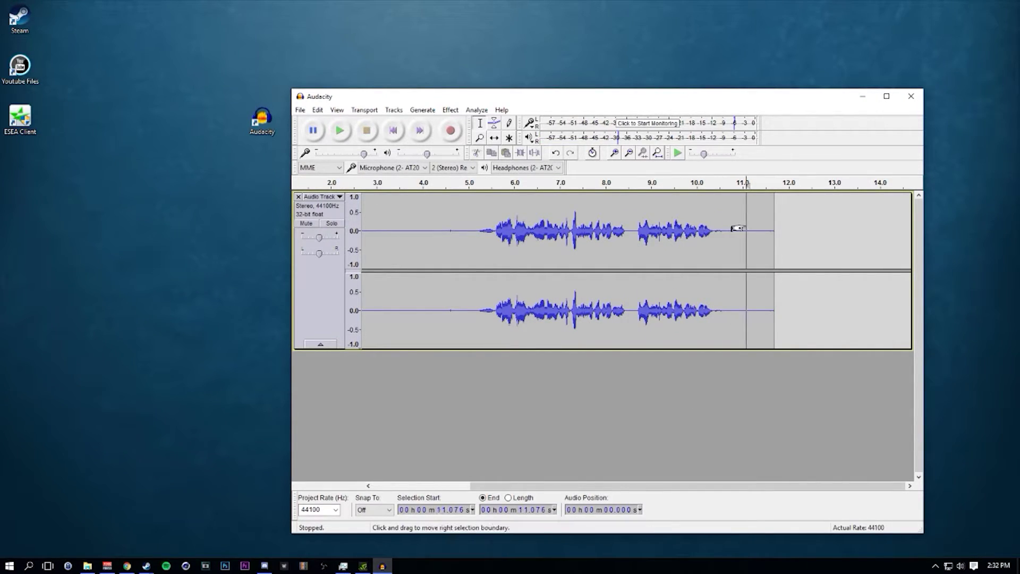
pyautogui.click(451, 133)
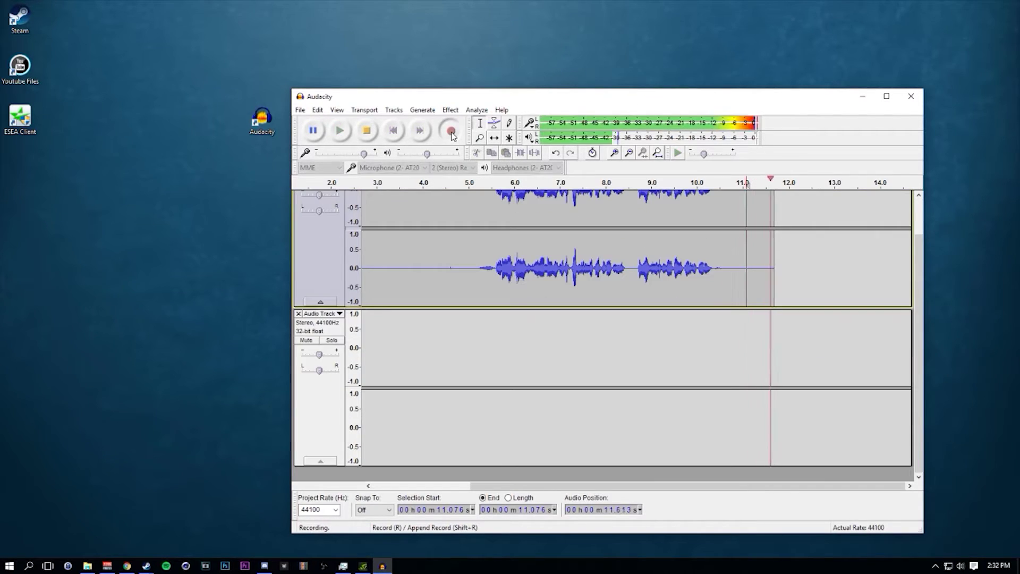
pyautogui.click(369, 131)
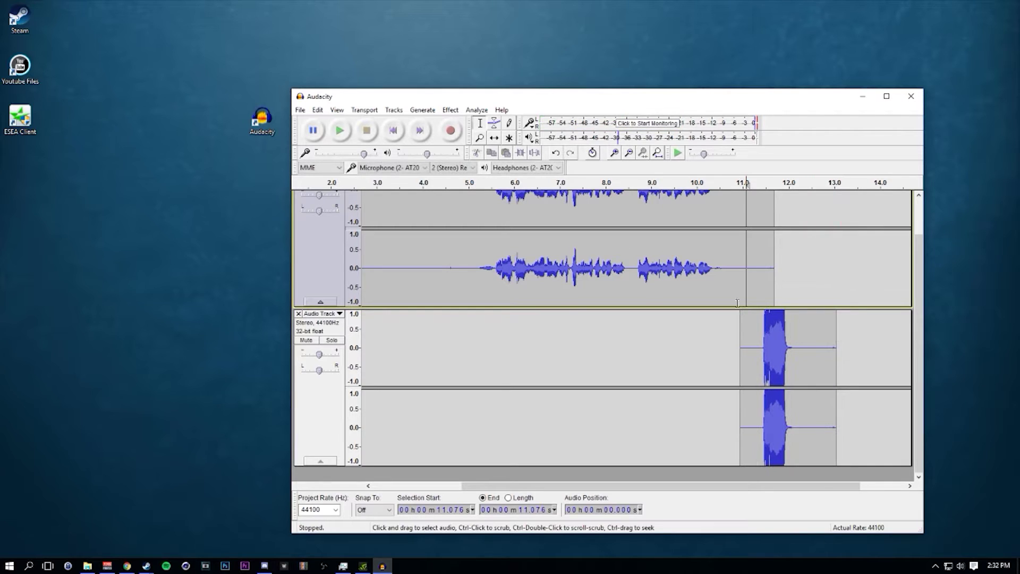
pyautogui.click(761, 354)
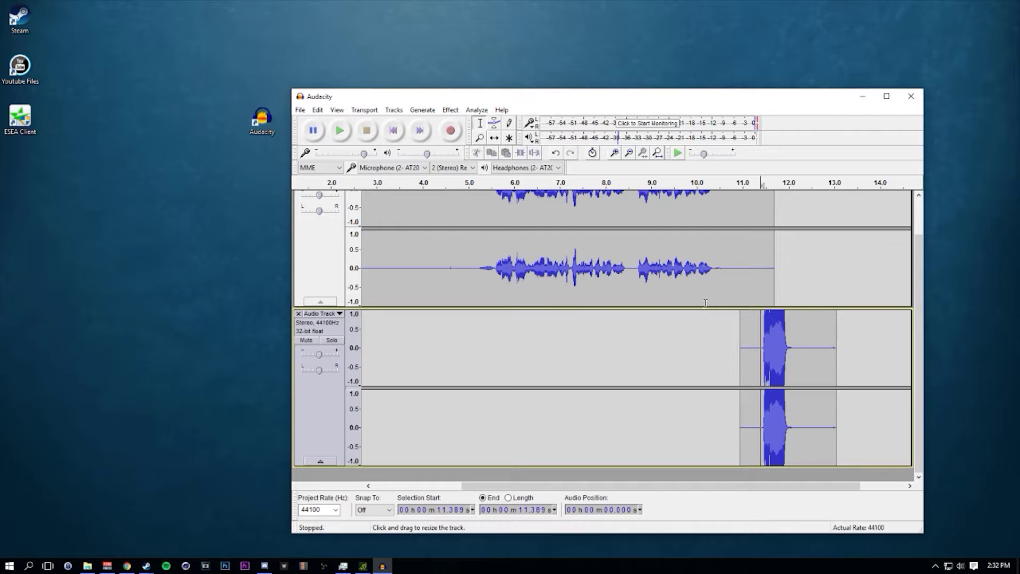
pyautogui.hotkey('ctrl', 'a')
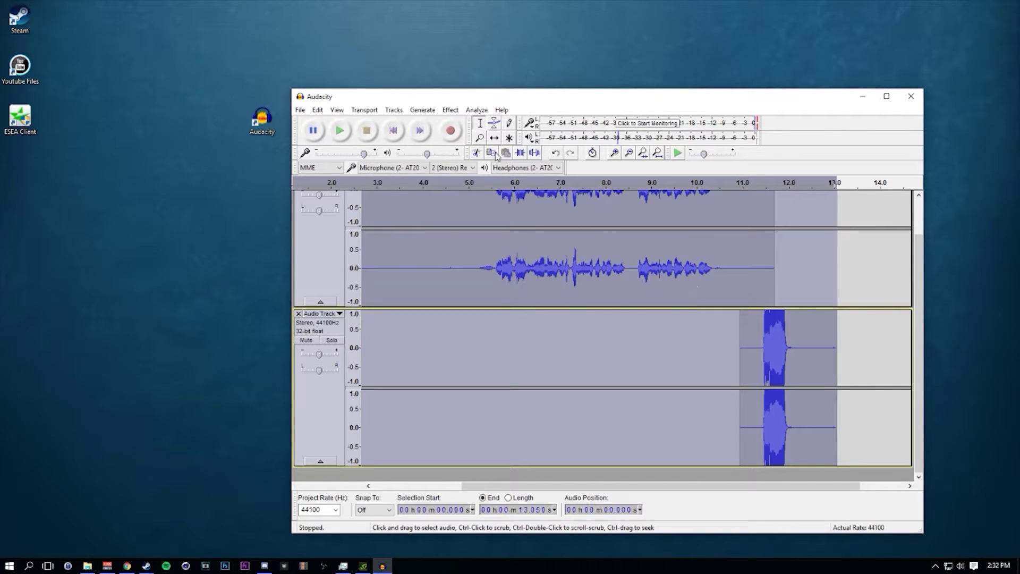
# - Apply the Compressor to both tracks with a -18 dB threshold and 2:1 ratio
pyautogui.click(450, 109)
pyautogui.click(514, 142)
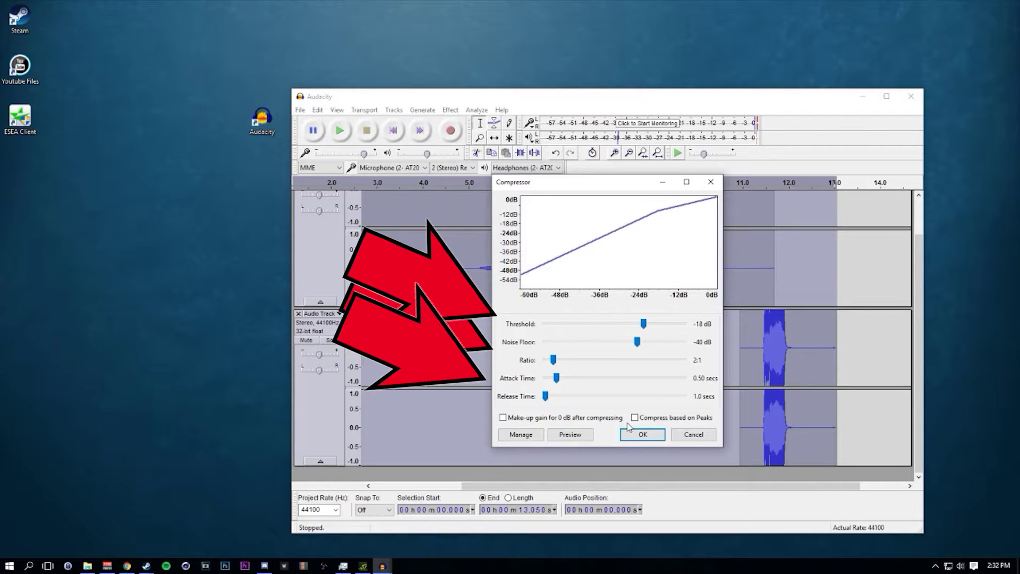
pyautogui.click(638, 434)
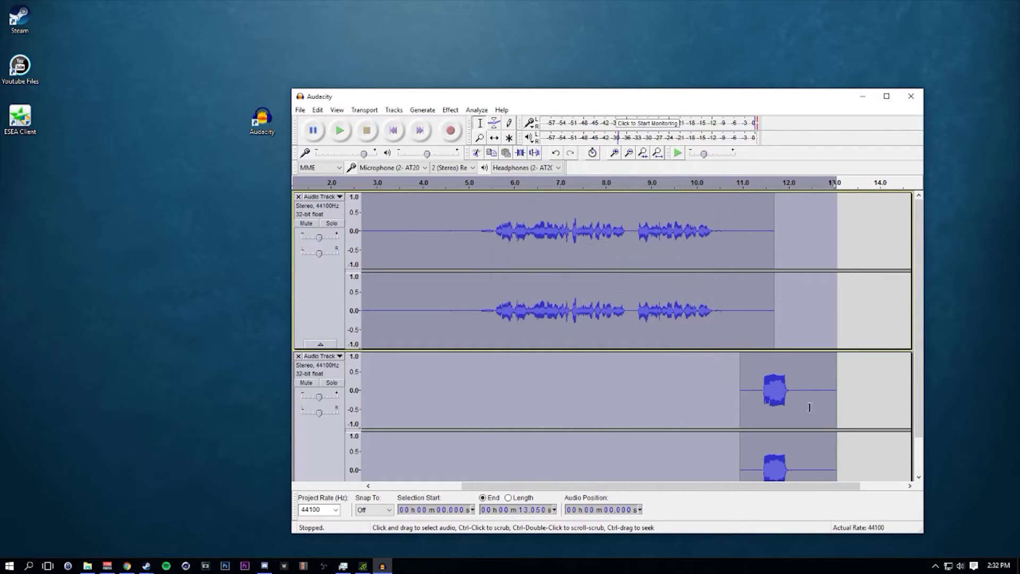
pyautogui.click(420, 251)
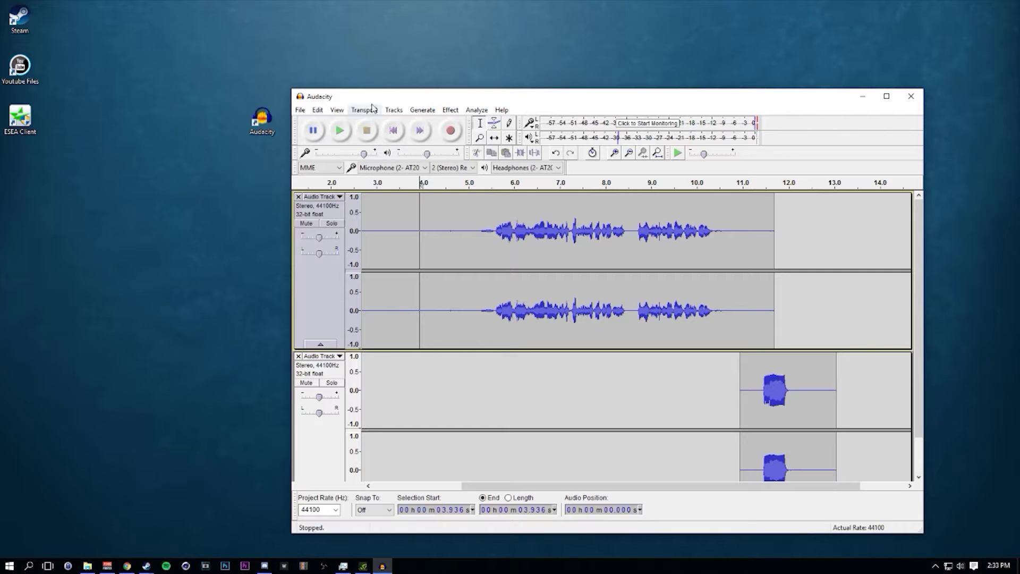
# - Play back the recording to preview it, then delete the second track holding the loud burst
pyautogui.click(343, 131)
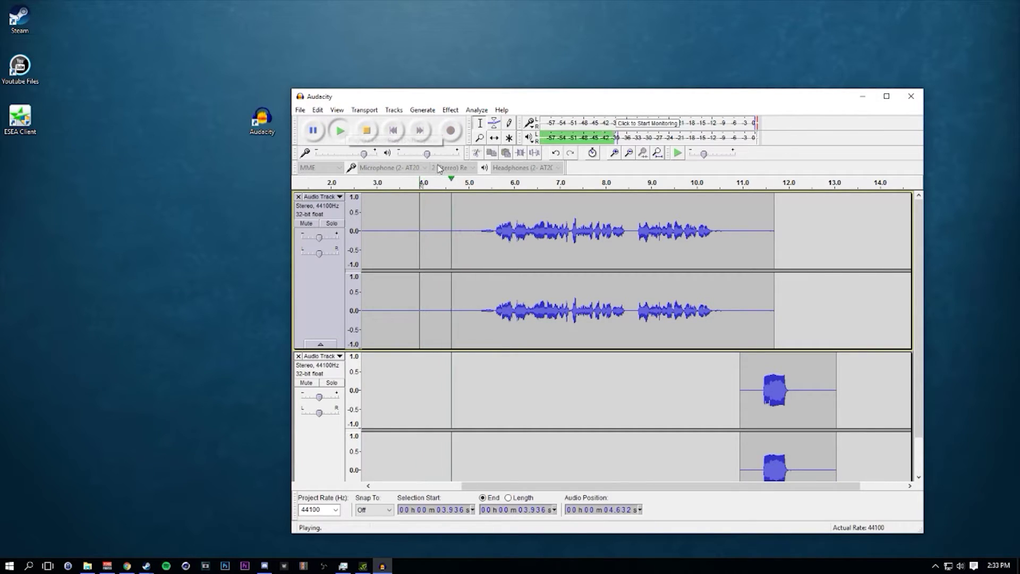
pyautogui.click(368, 131)
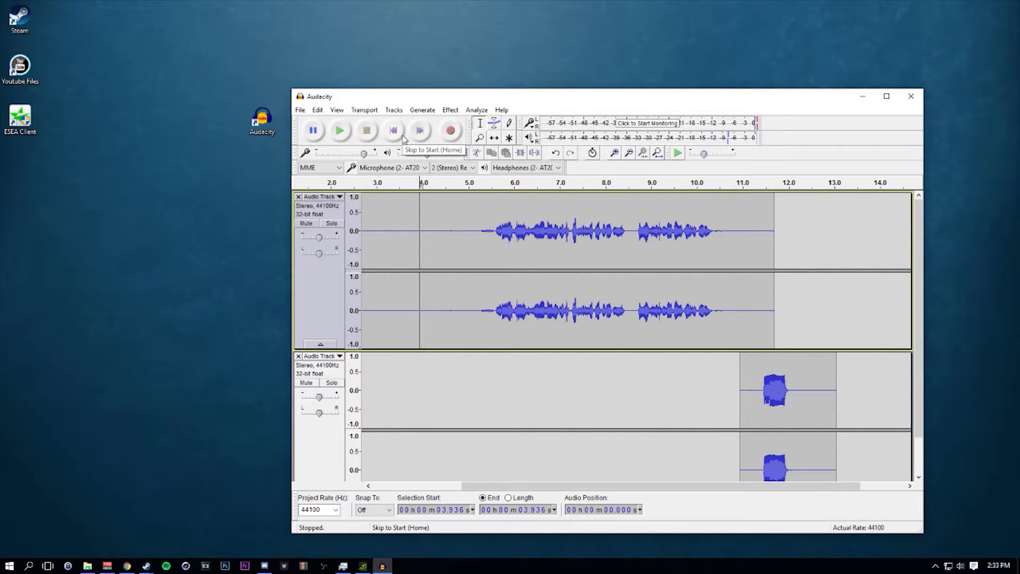
pyautogui.click(298, 356)
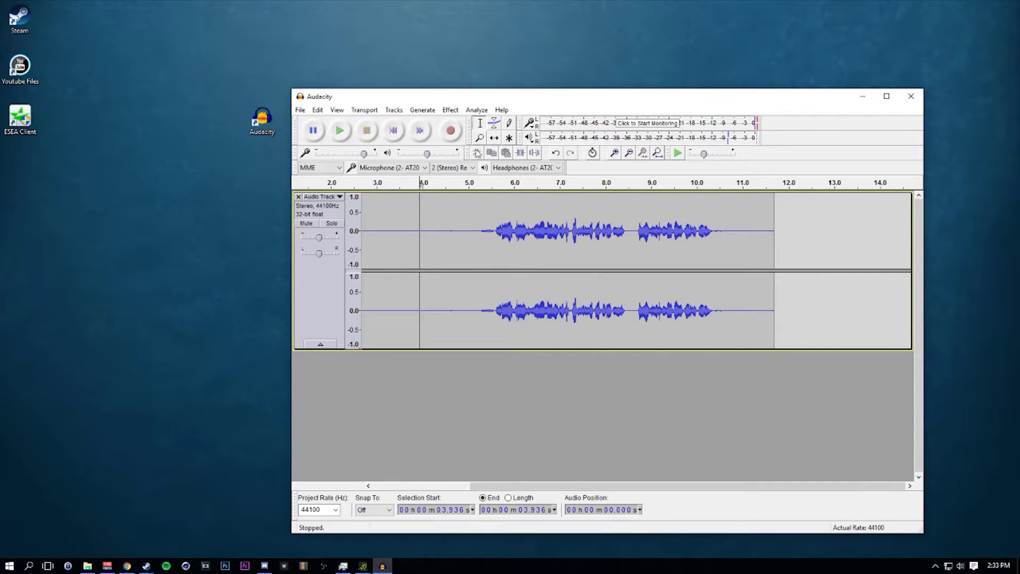
# - Select the whole voice track and apply Equalization with the Bass Boost curve
pyautogui.hotkey('ctrl', 'a')
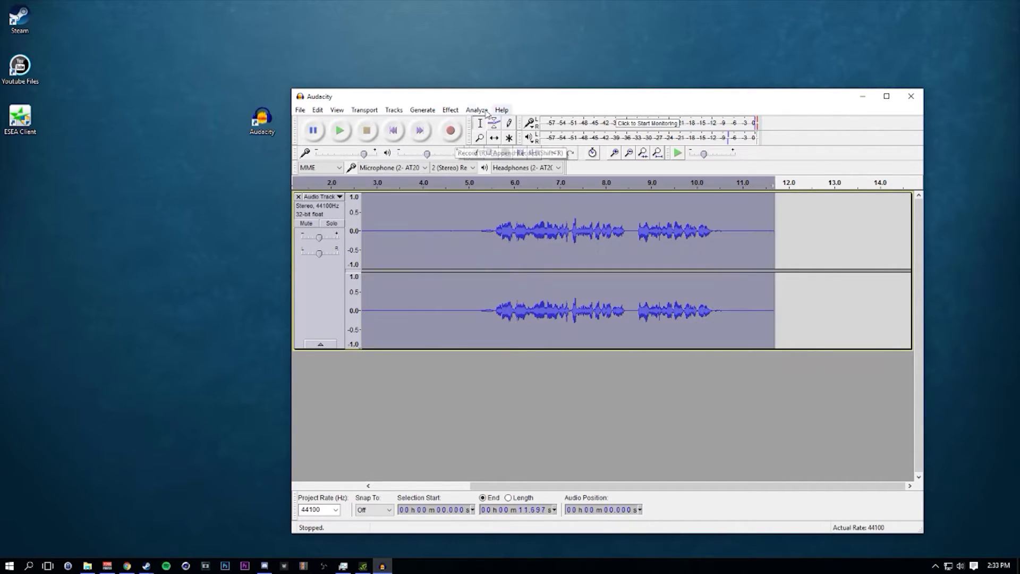
pyautogui.click(451, 110)
pyautogui.click(500, 165)
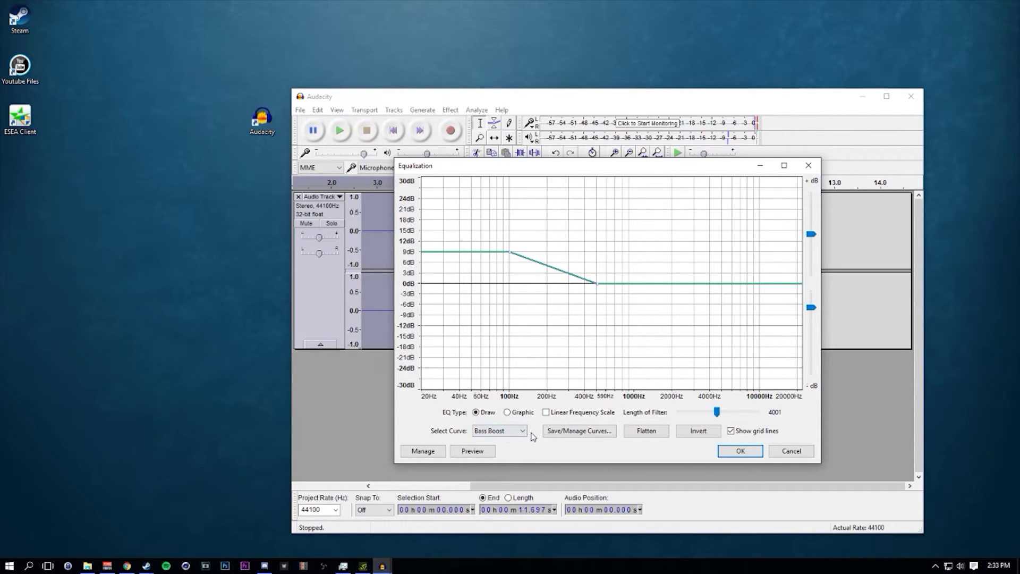
pyautogui.click(741, 451)
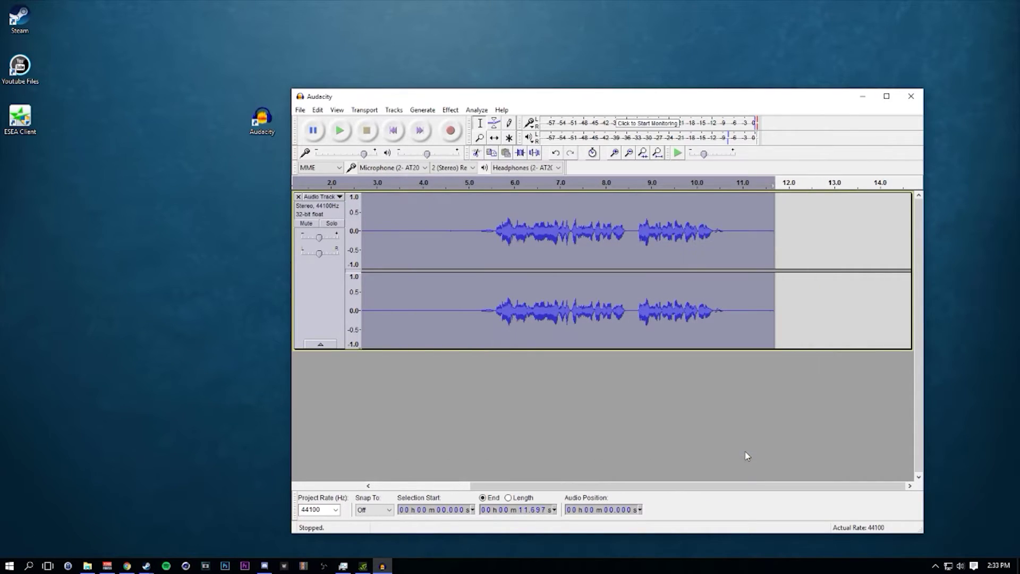
# - Apply the Treble Boost equalization curve to the voice track, then play it back from about 4 seconds
pyautogui.click(451, 110)
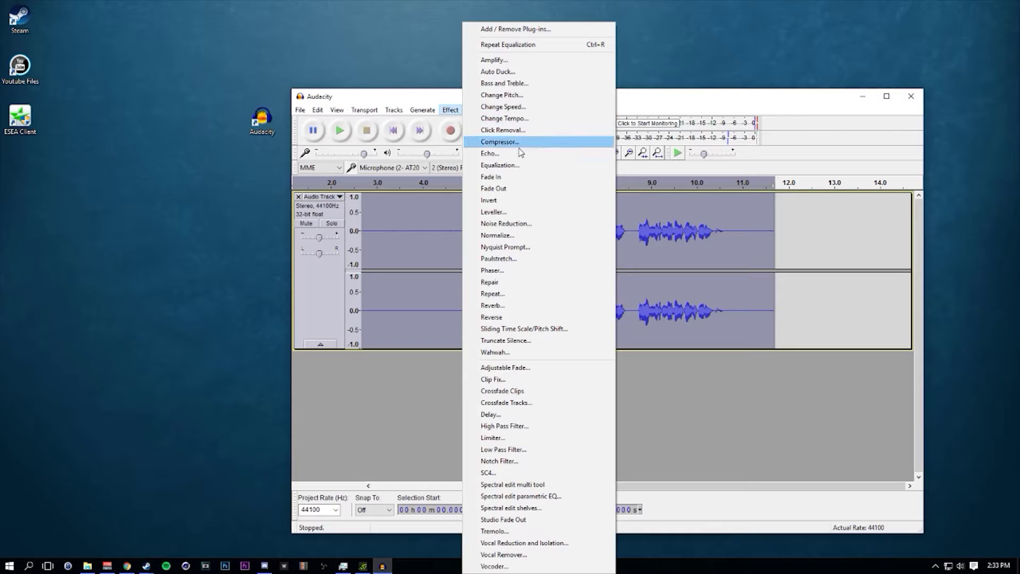
pyautogui.click(508, 167)
pyautogui.click(518, 431)
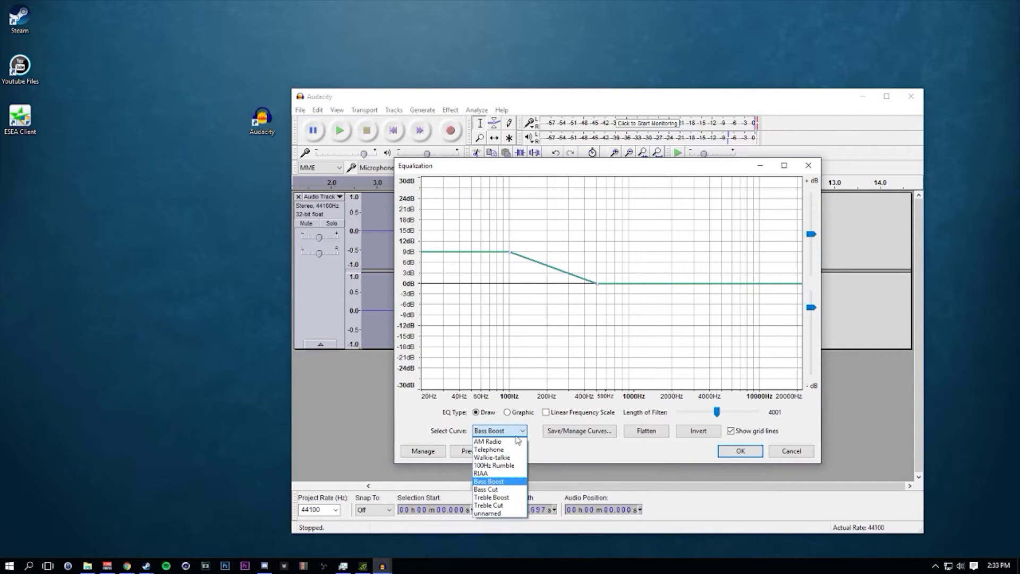
pyautogui.click(508, 498)
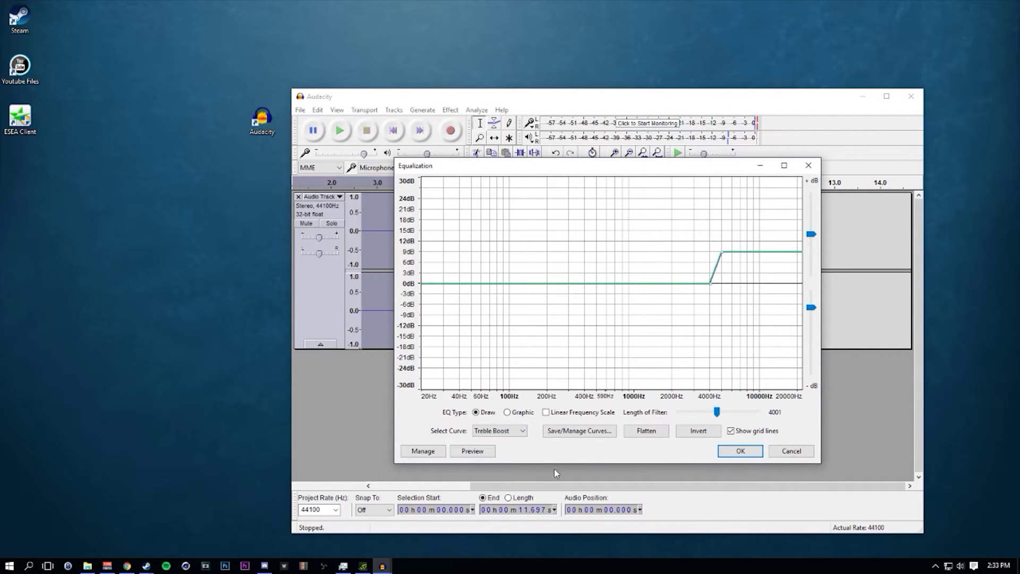
pyautogui.click(749, 452)
pyautogui.click(423, 183)
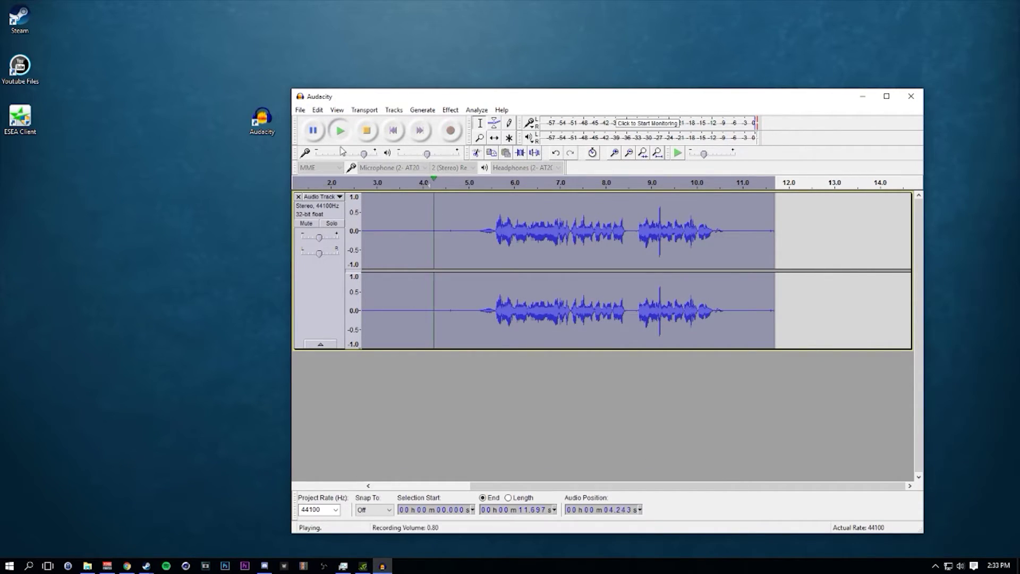
pyautogui.click(370, 133)
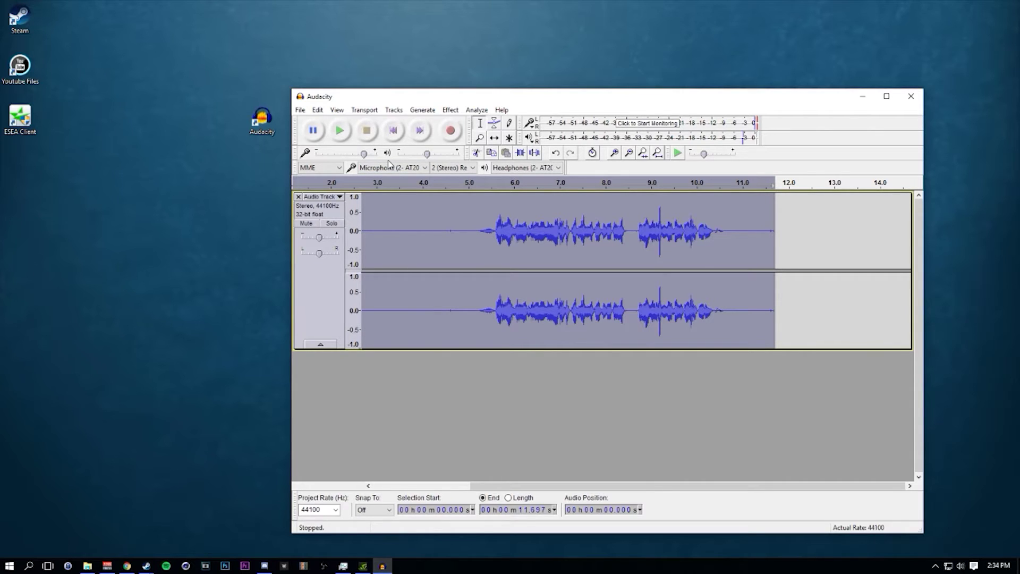
# - Apply a Hard Limit limiter capping at -6.00 dB to the whole voice track
pyautogui.click(451, 110)
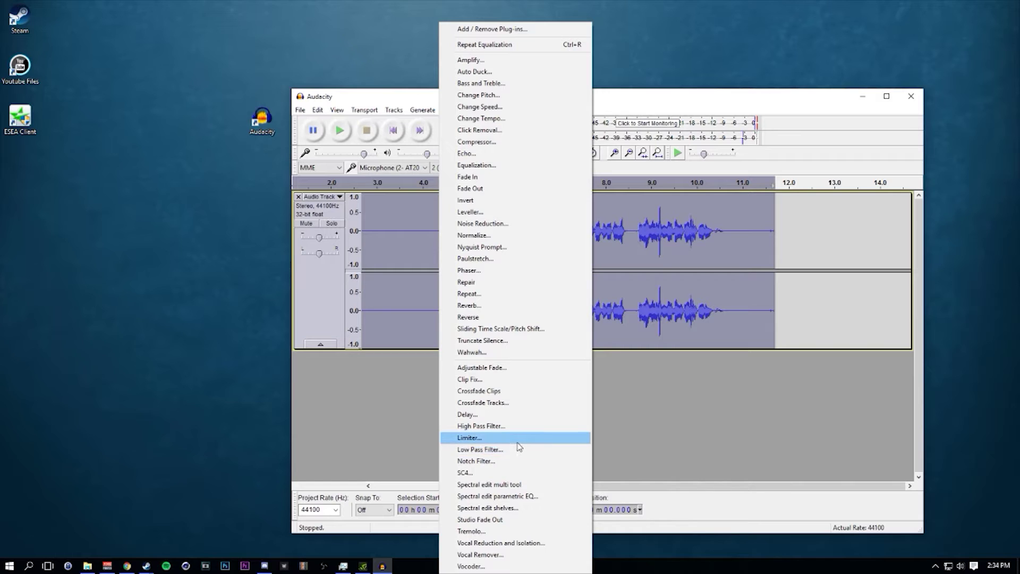
pyautogui.click(528, 437)
pyautogui.moveTo(601, 238); pyautogui.dragTo(277, 106)
pyautogui.click(297, 123)
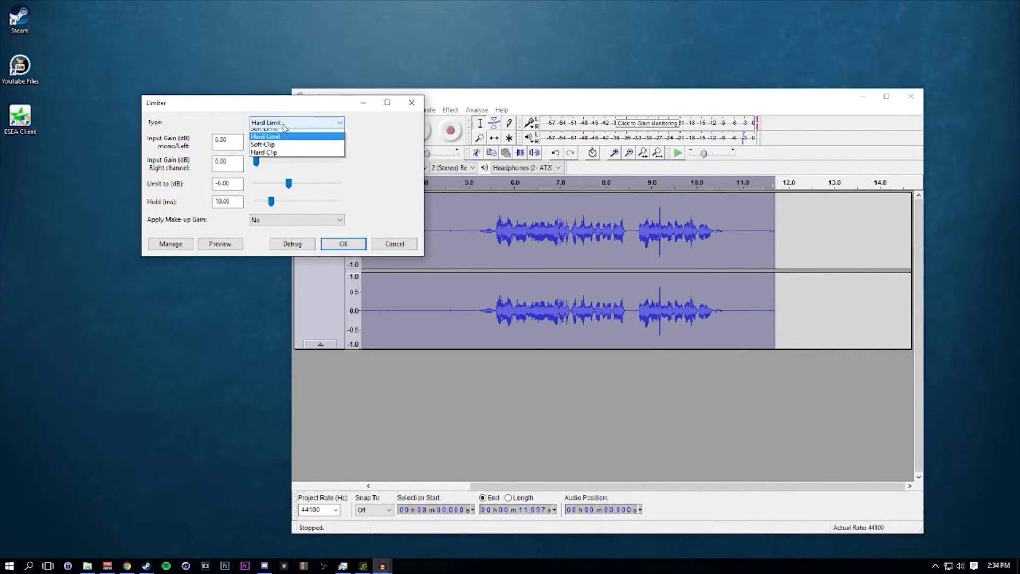
pyautogui.click(291, 140)
pyautogui.click(228, 163)
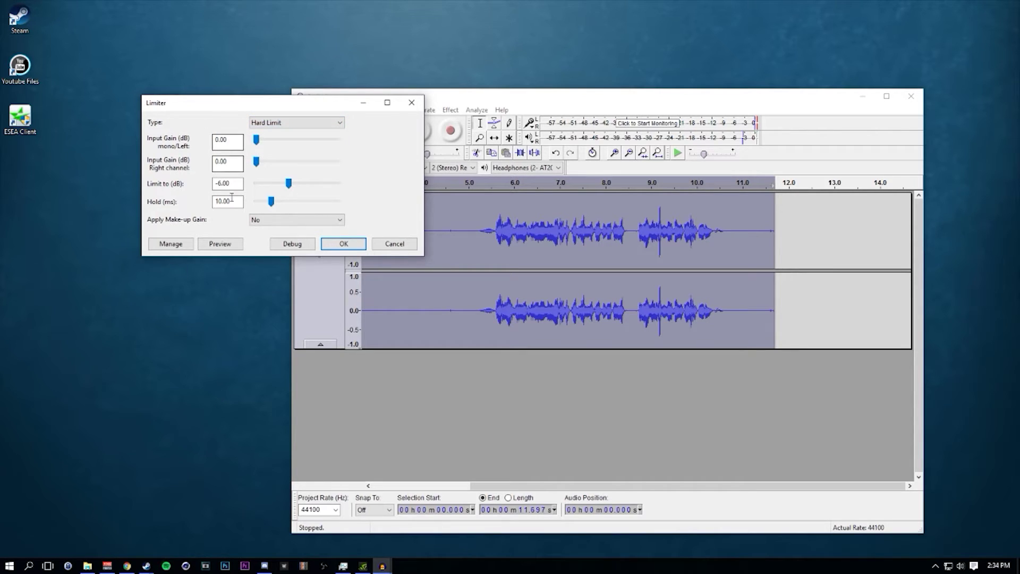
pyautogui.click(344, 243)
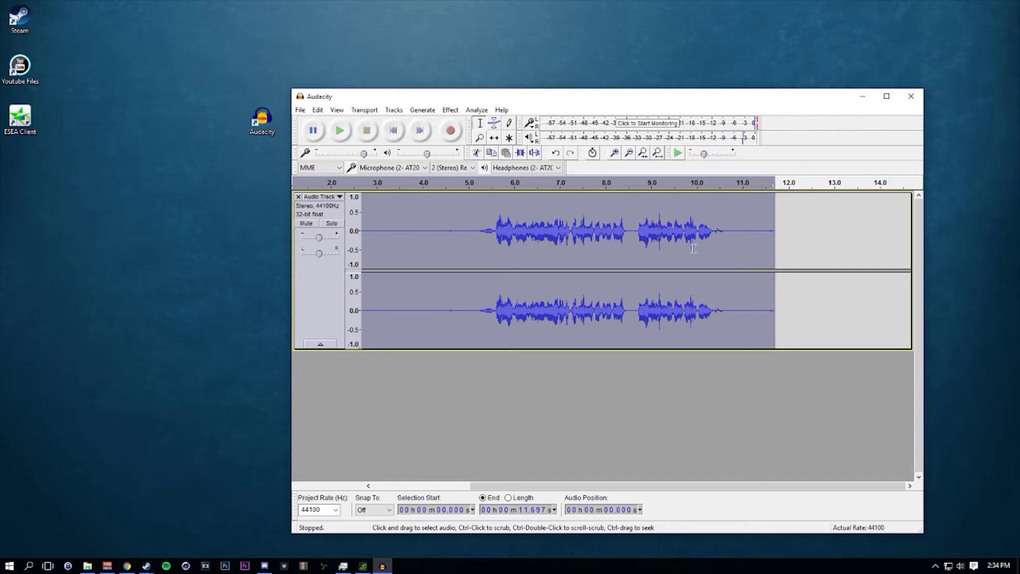
# - Undo the limiter and preview the voice from 4.911 seconds
pyautogui.hotkey('ctrl', 'z')
pyautogui.click(317, 110)
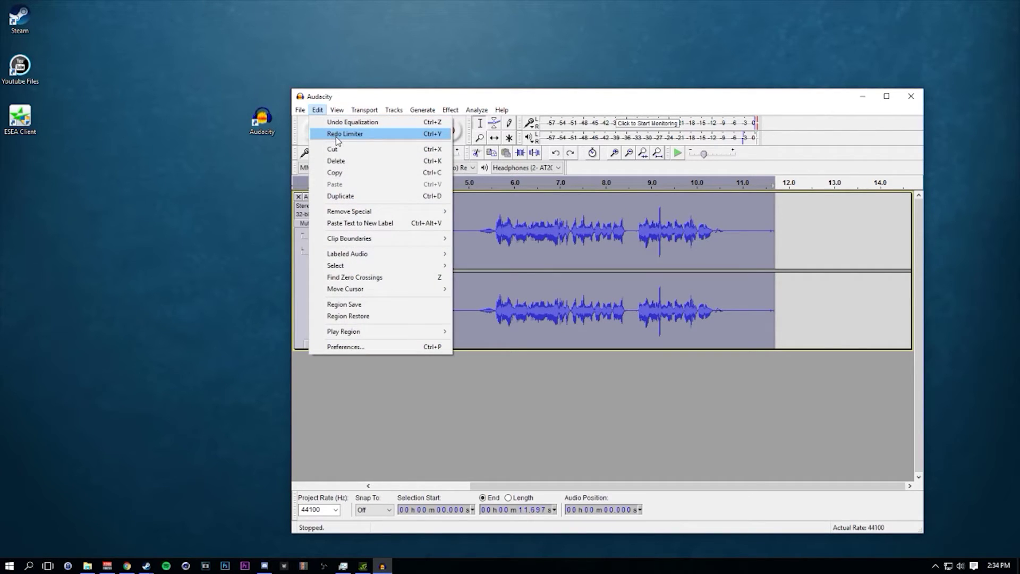
pyautogui.press('Escape')
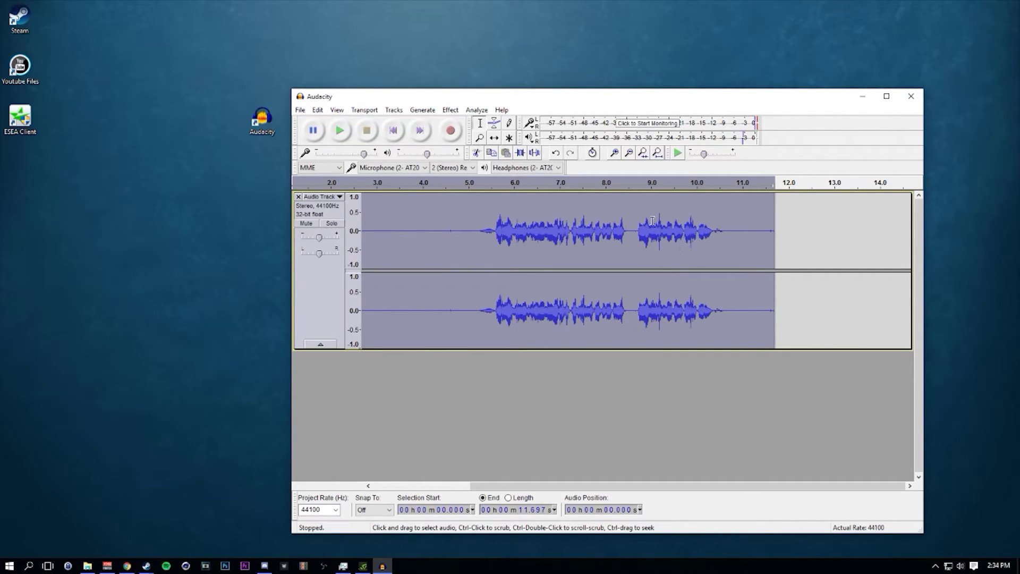
pyautogui.click(466, 205)
pyautogui.click(340, 130)
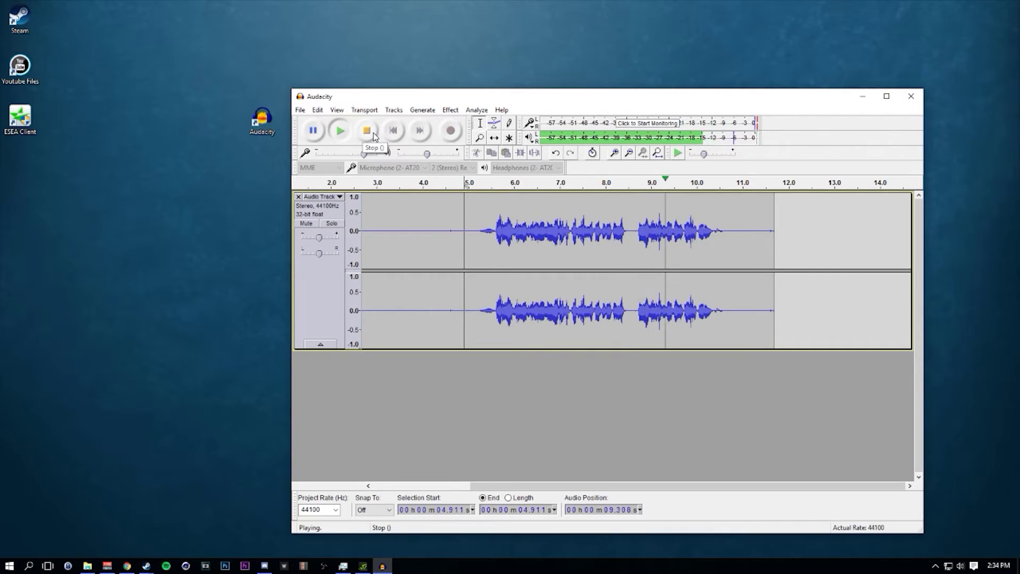
pyautogui.click(374, 136)
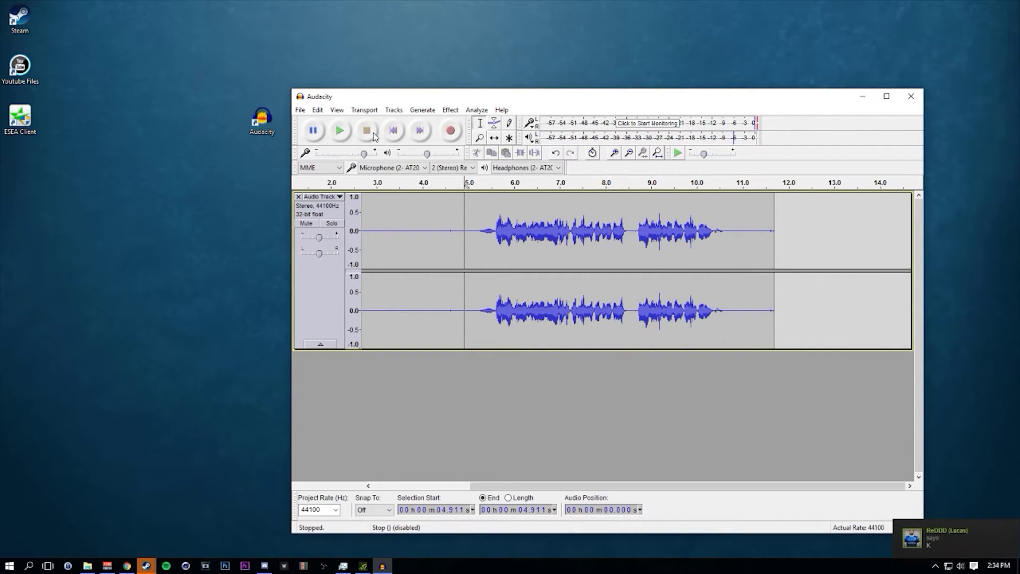
# - Reposition the Audacity window on the desktop
pyautogui.moveTo(533, 102); pyautogui.dragTo(513, 65)
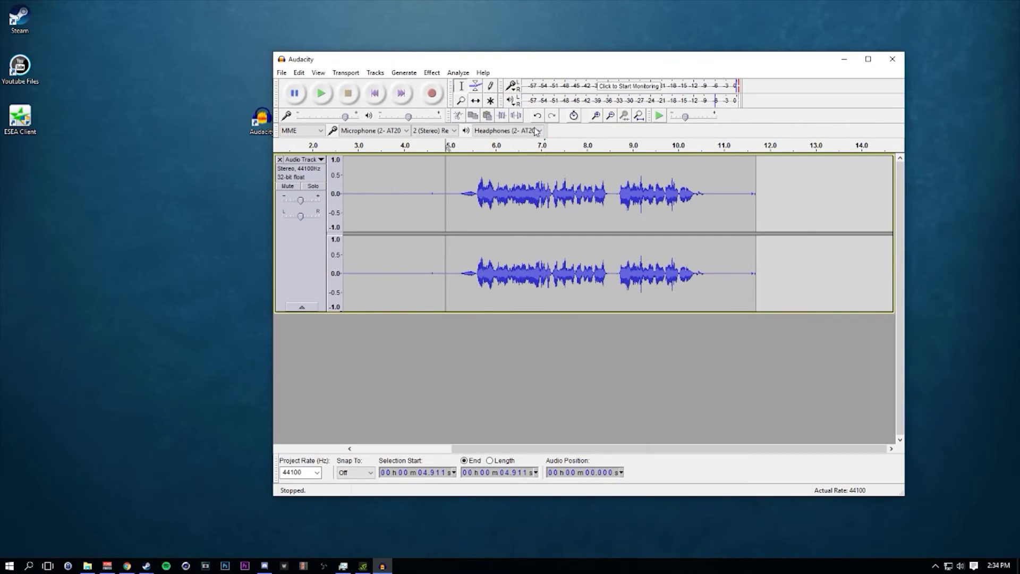
pyautogui.moveTo(257, 119); pyautogui.dragTo(221, 120)
pyautogui.click(237, 181)
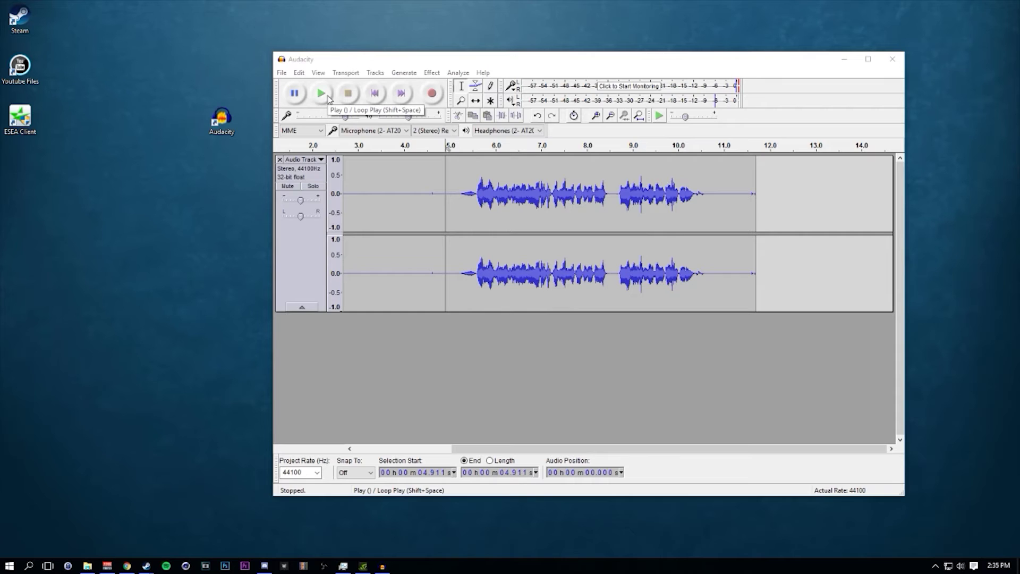
pyautogui.moveTo(594, 63); pyautogui.dragTo(677, 51)
# - Close the VoiceMeeter tab in Chrome and minimize the browser to reveal Audacity
pyautogui.click(107, 565)
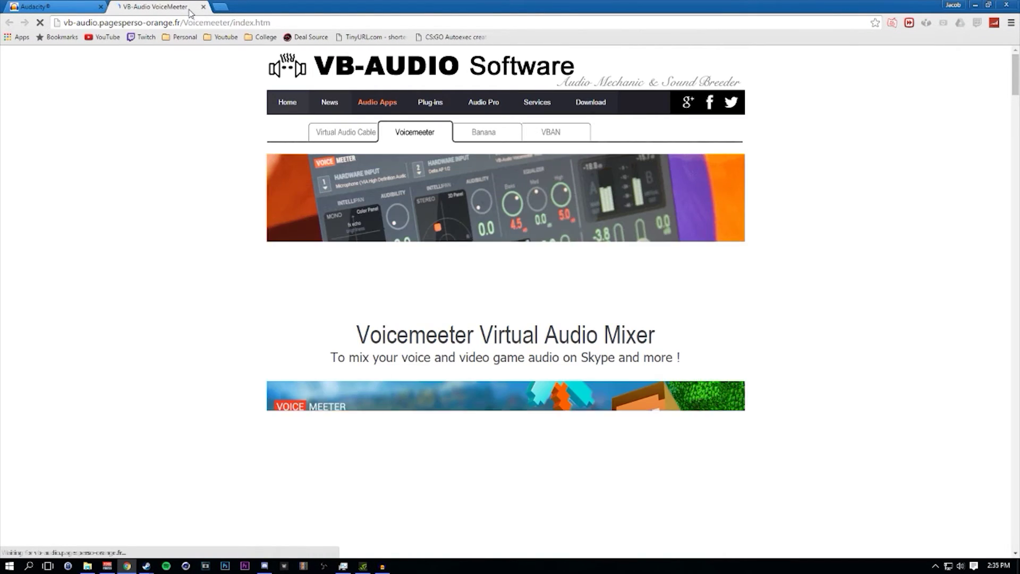
pyautogui.hotkey('ctrl', 'w')
pyautogui.click(975, 4)
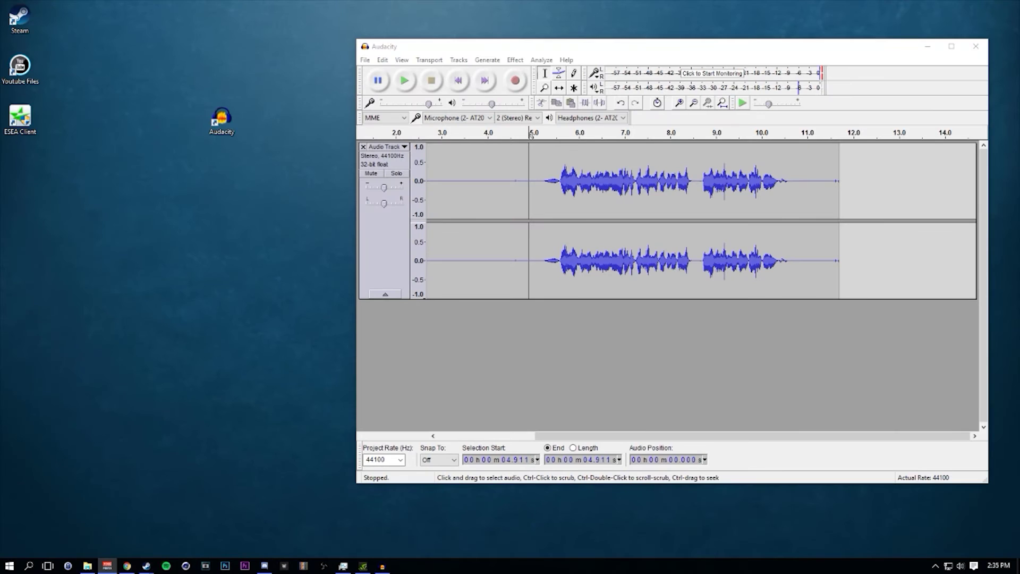
pyautogui.moveTo(674, 73); pyautogui.dragTo(449, 138)
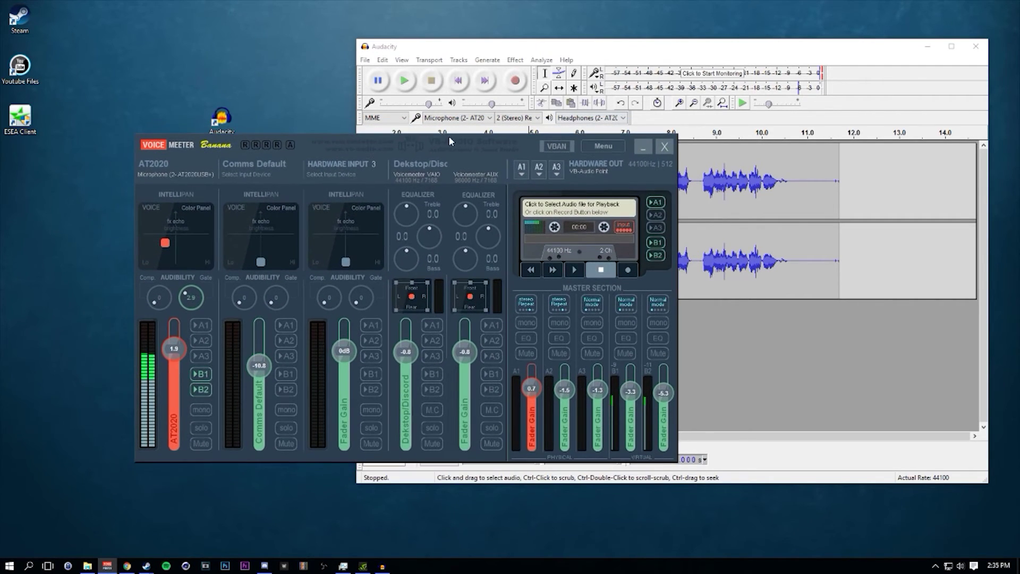
pyautogui.moveTo(386, 147)
pyautogui.mouseDown()
pyautogui.moveTo(378, 200)
pyautogui.moveTo(378, 164)
pyautogui.mouseUp()
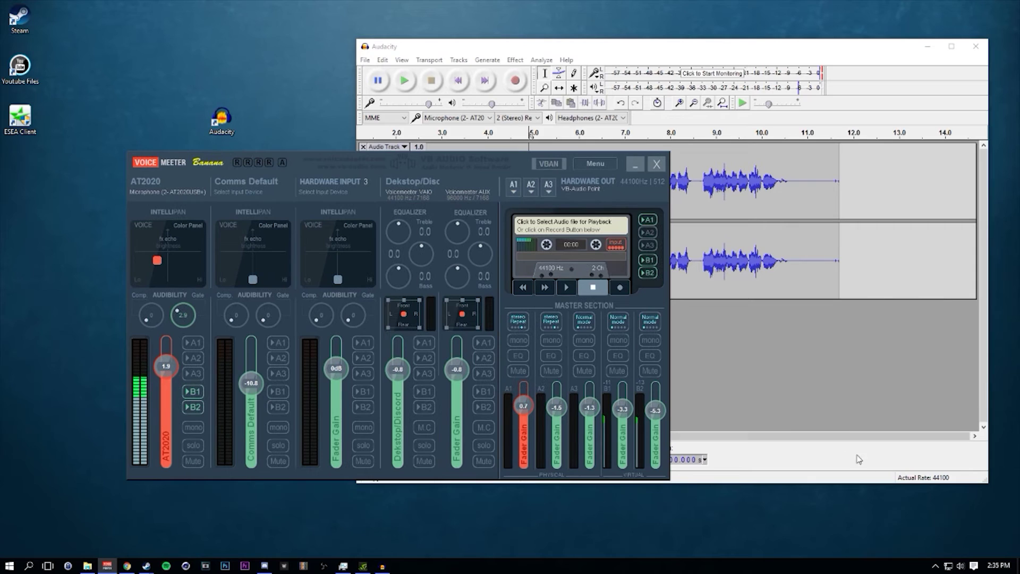
pyautogui.rightClick(966, 567)
pyautogui.click(933, 539)
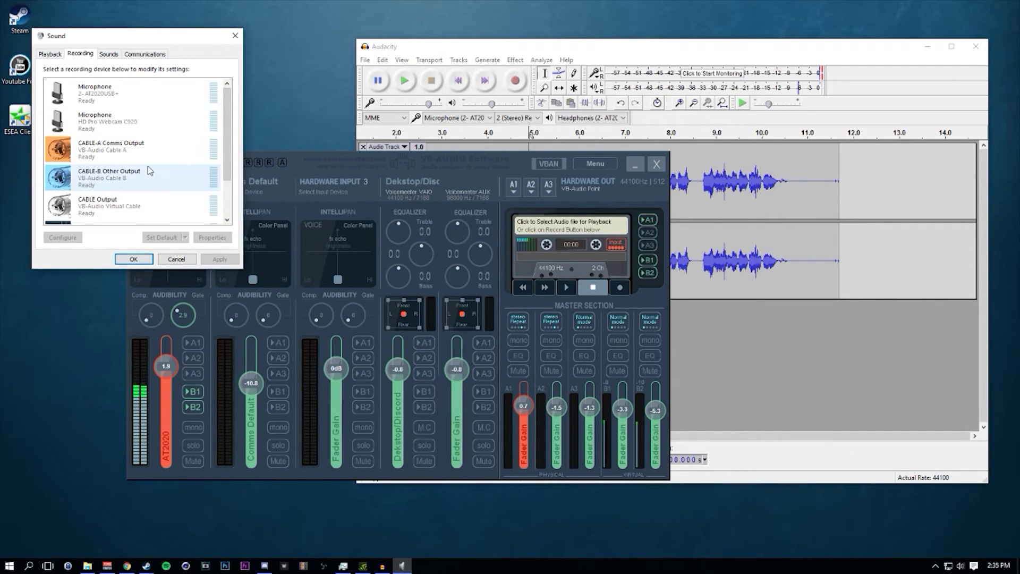
pyautogui.click(235, 35)
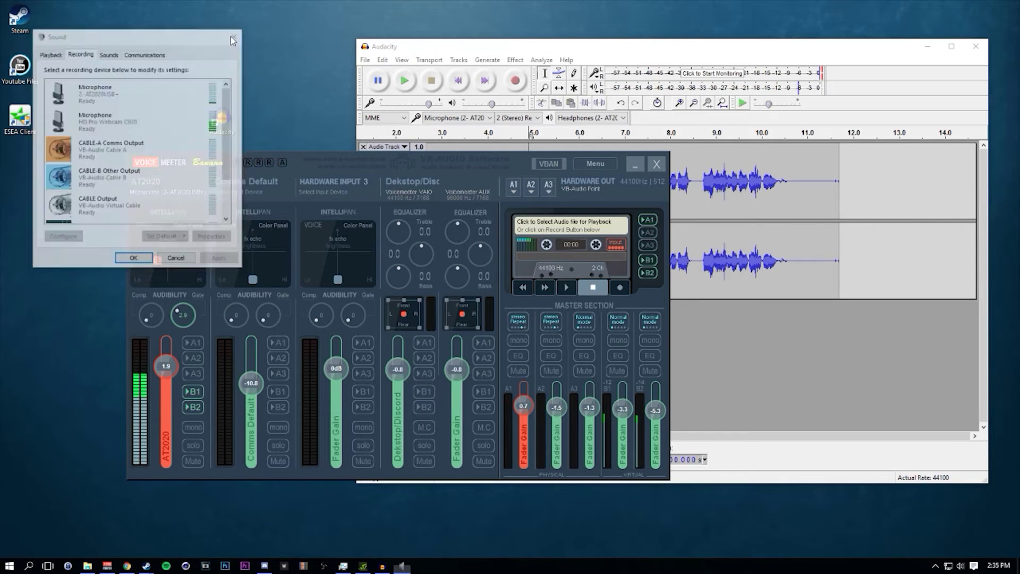
pyautogui.moveTo(541, 164); pyautogui.dragTo(672, 222)
pyautogui.click(766, 229)
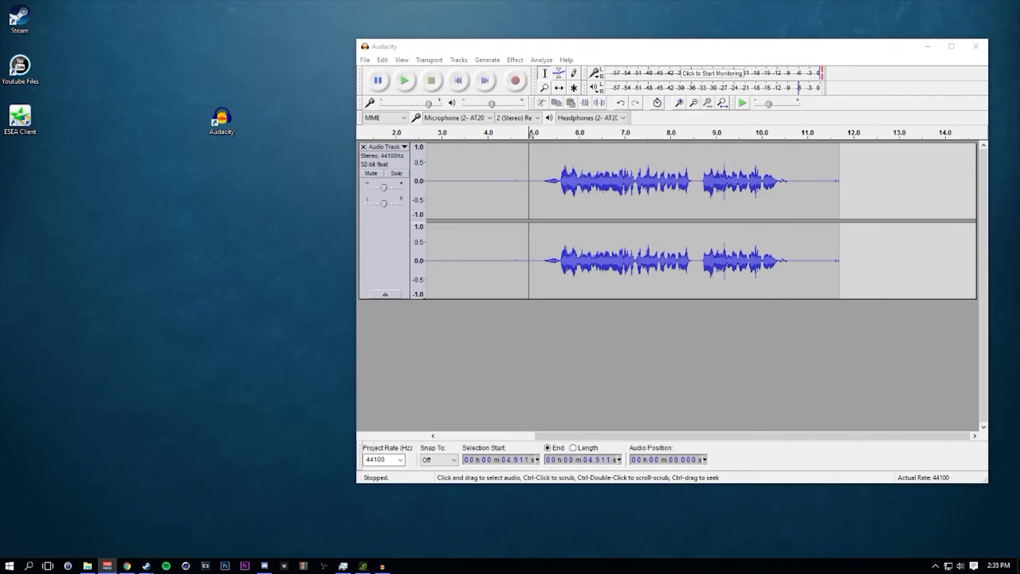
pyautogui.moveTo(779, 54); pyautogui.dragTo(679, 96)
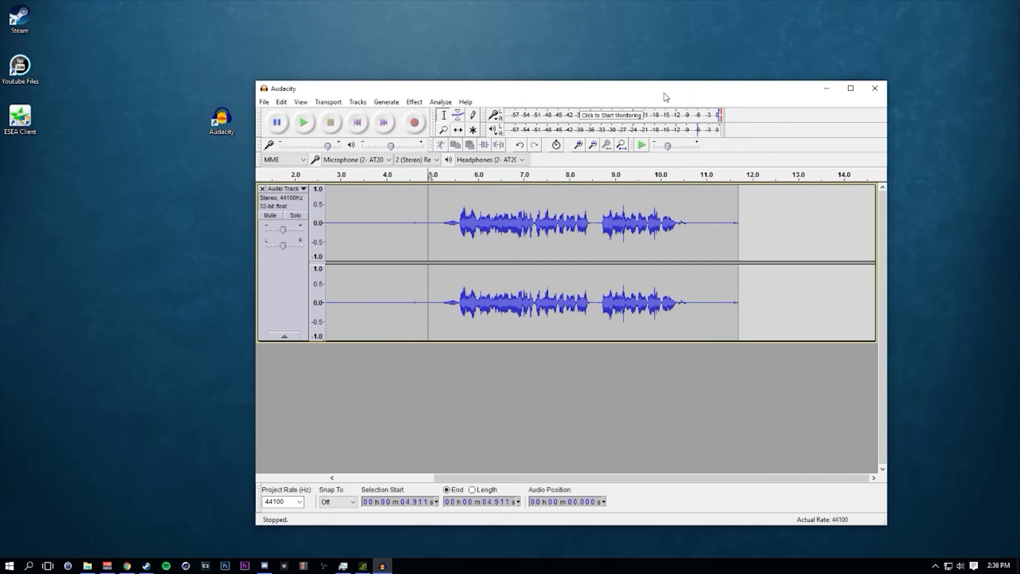
pyautogui.click(264, 101)
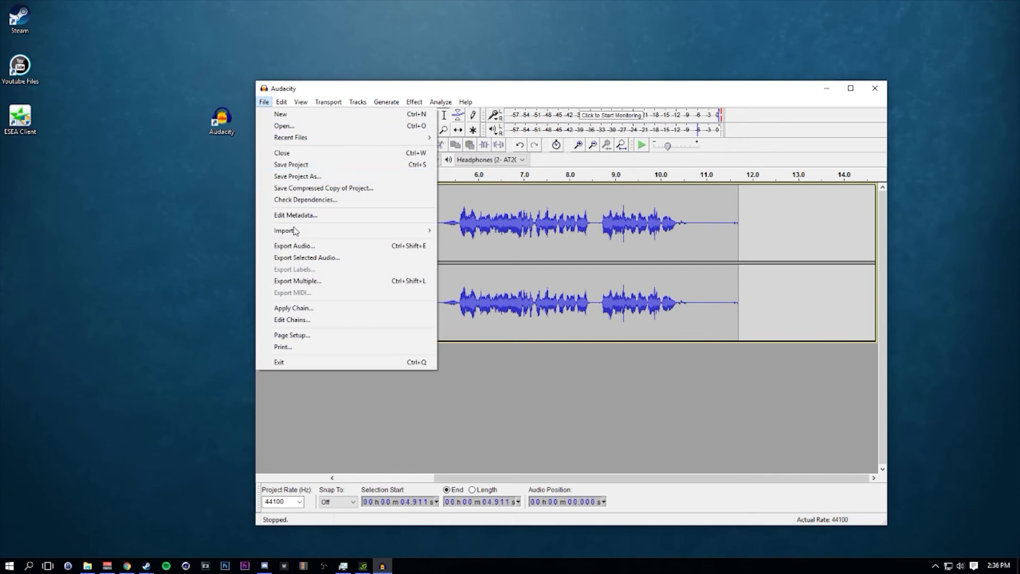
pyautogui.click(361, 393)
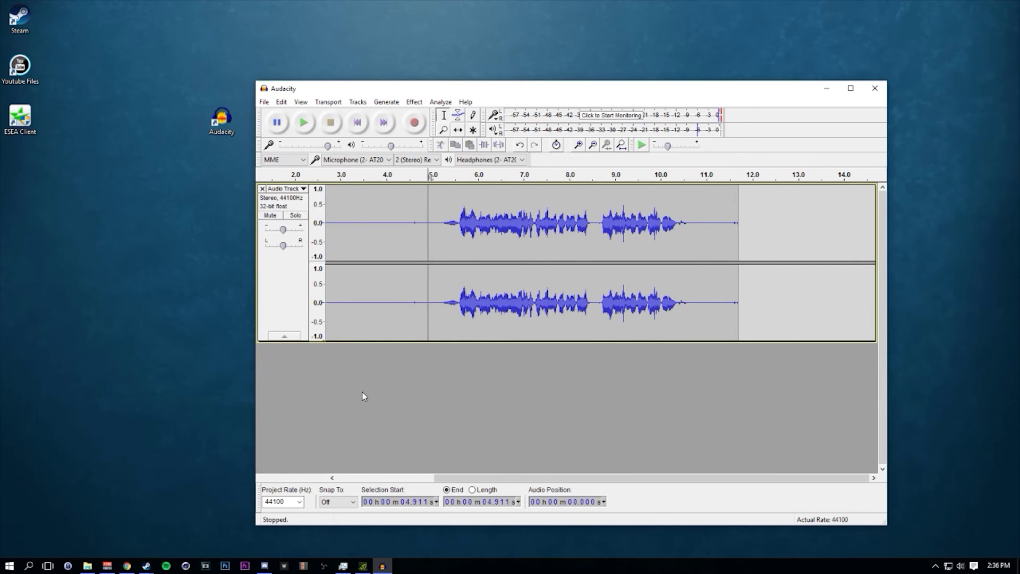